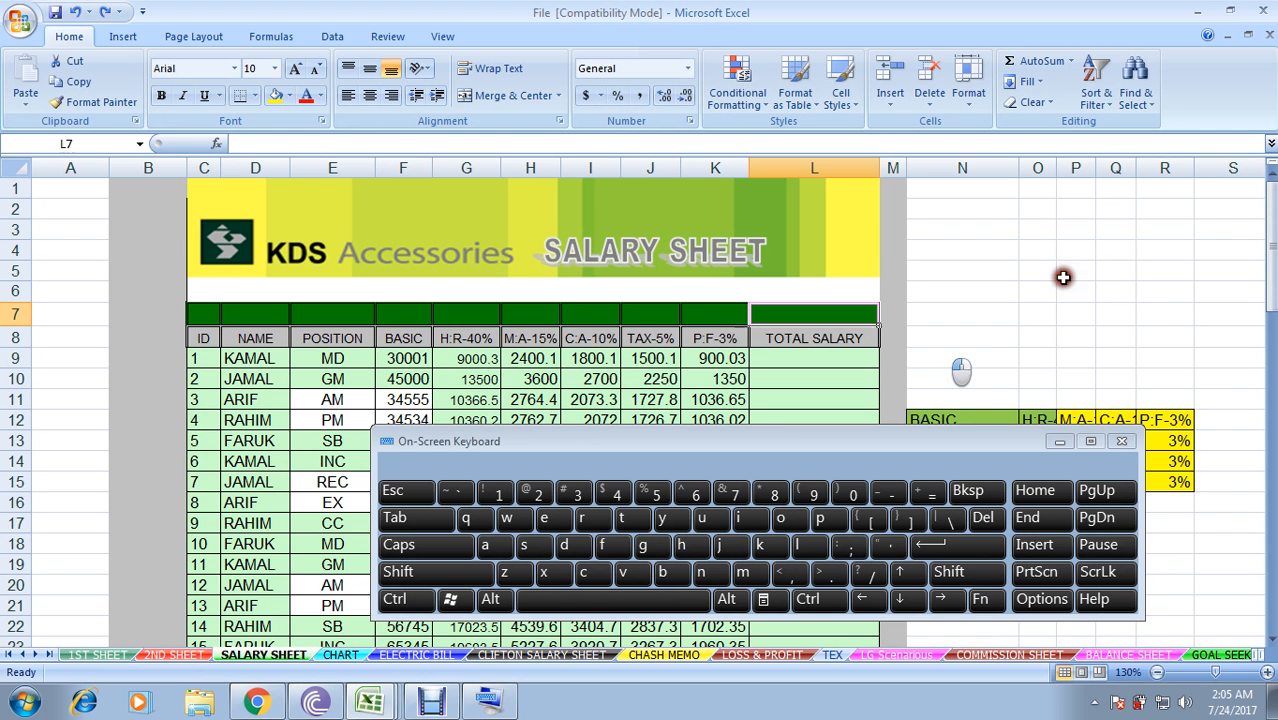
pyautogui.click(962, 314)
pyautogui.click(975, 316)
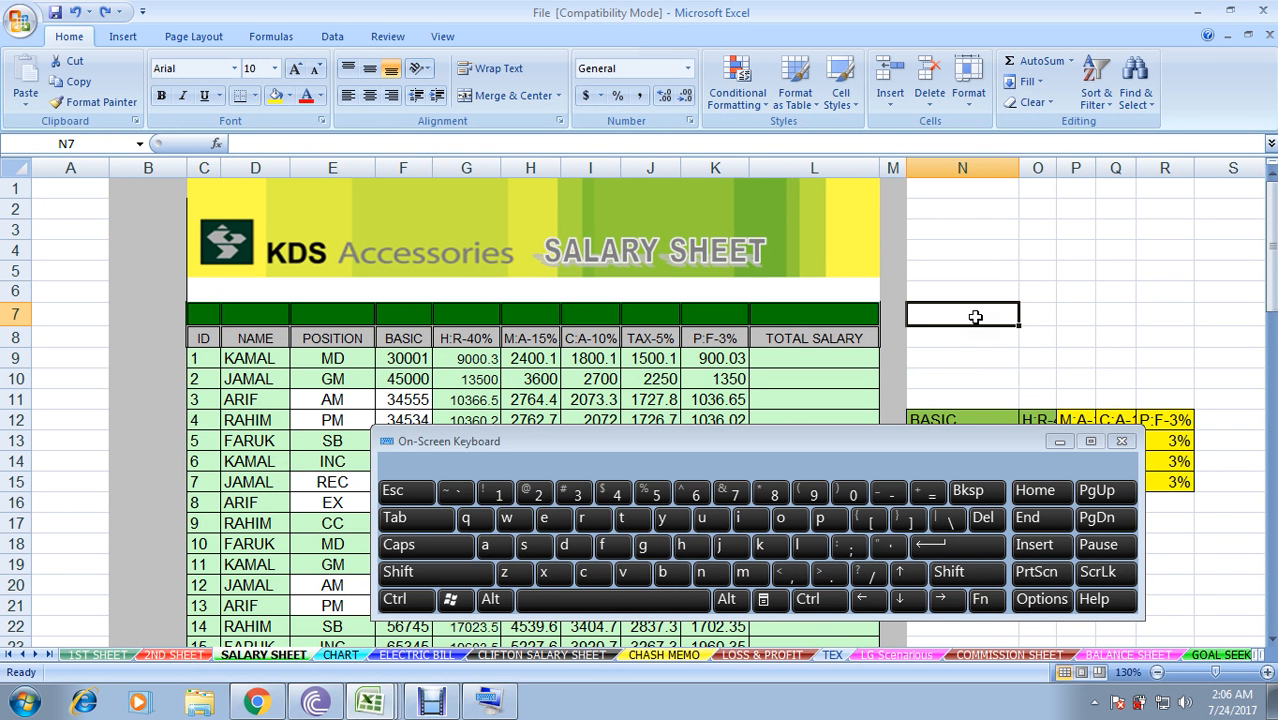
pyautogui.click(332, 420)
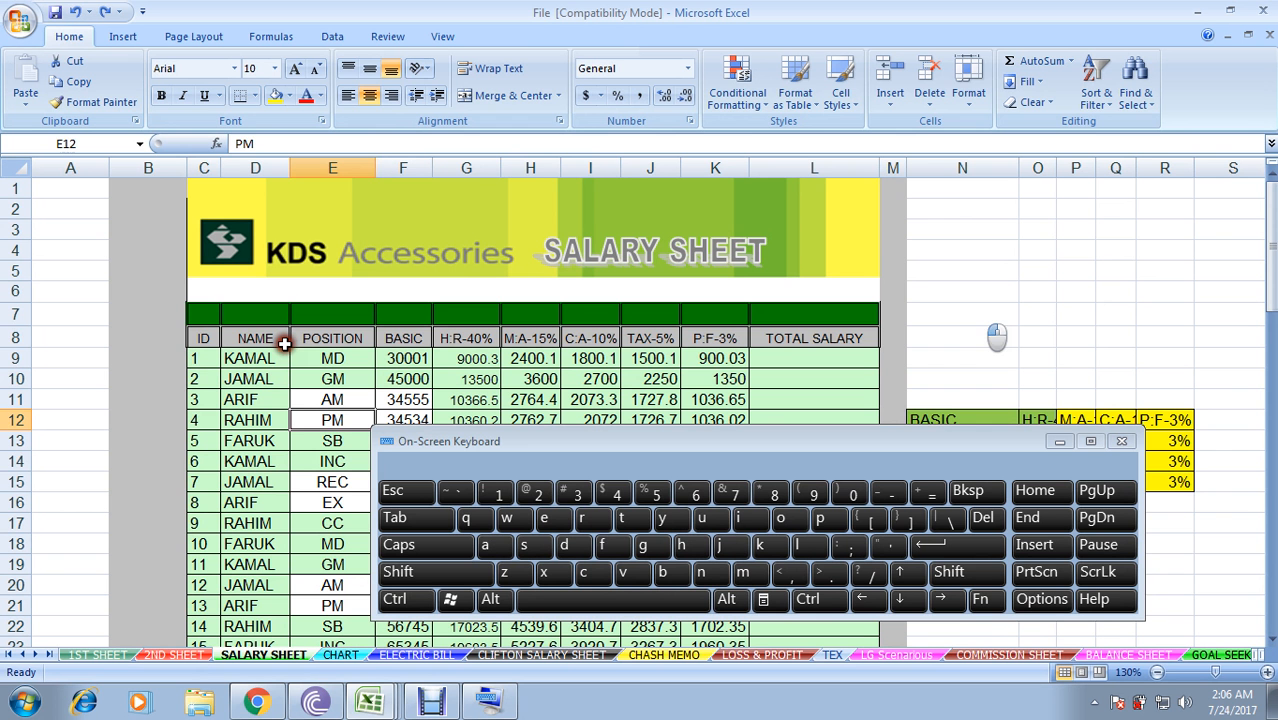
pyautogui.click(203, 338)
pyautogui.hotkey('ctrl', 'Right')
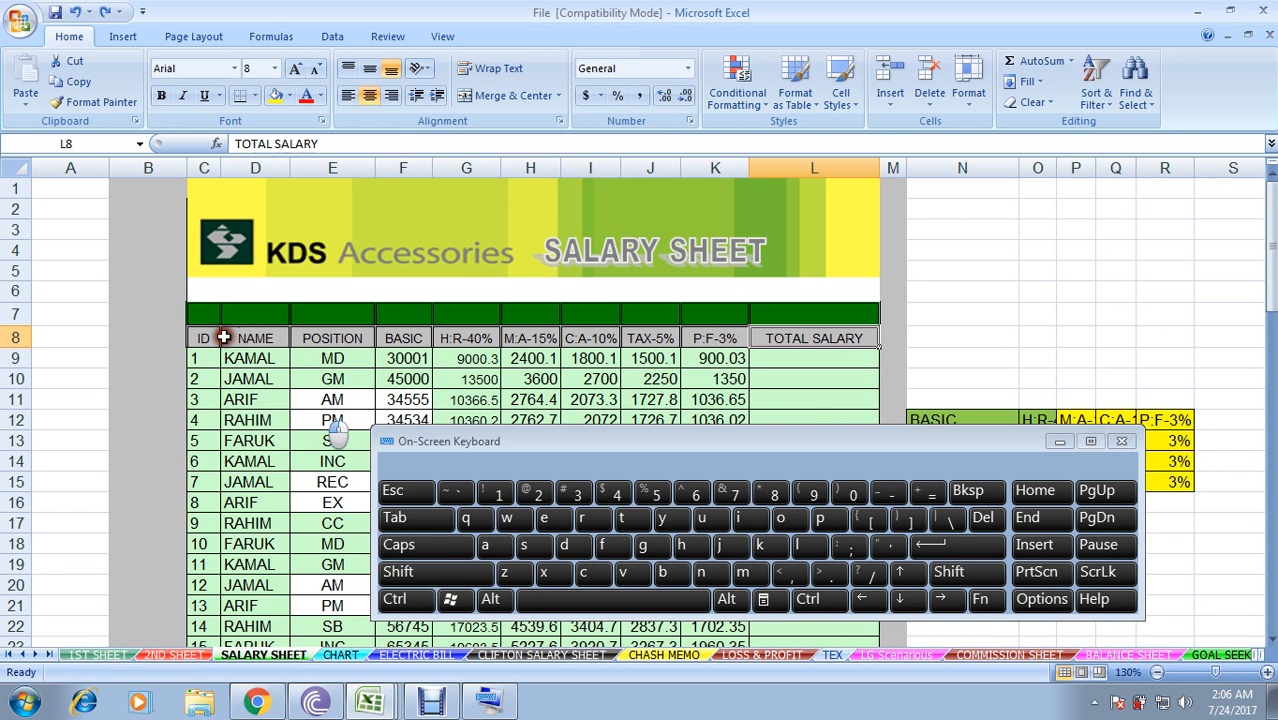
pyautogui.click(530, 379)
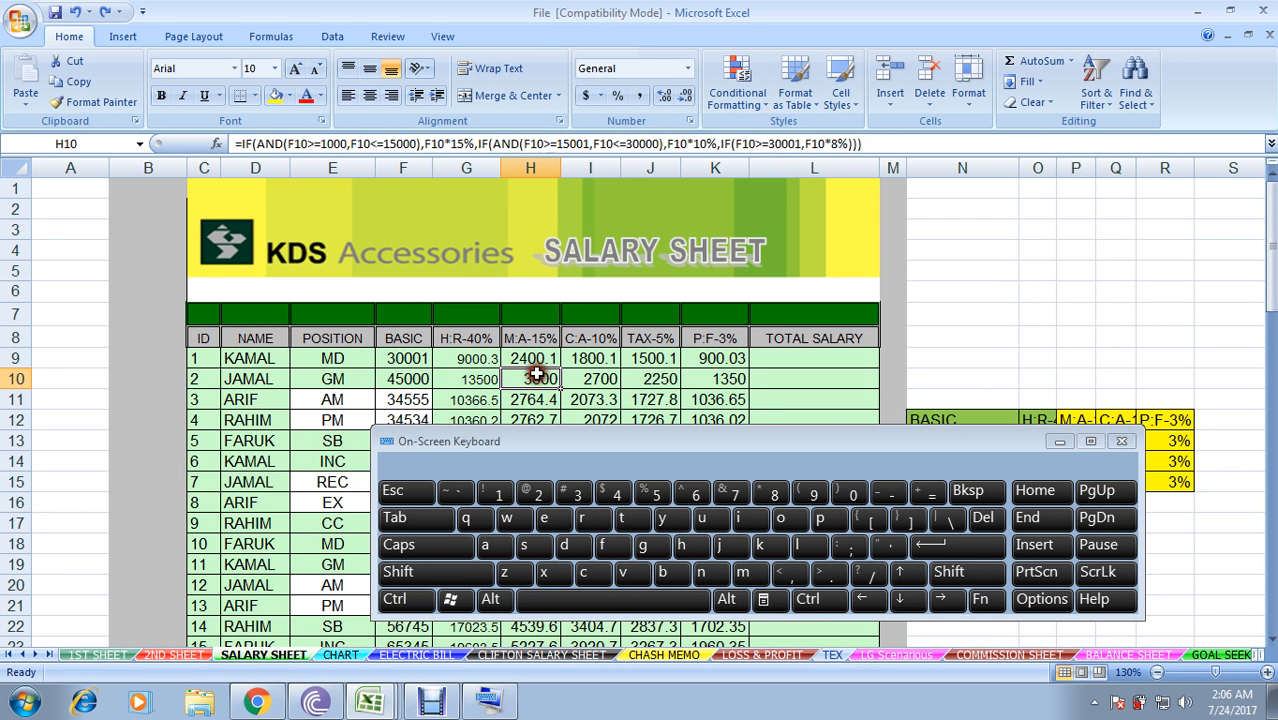
pyautogui.click(332, 440)
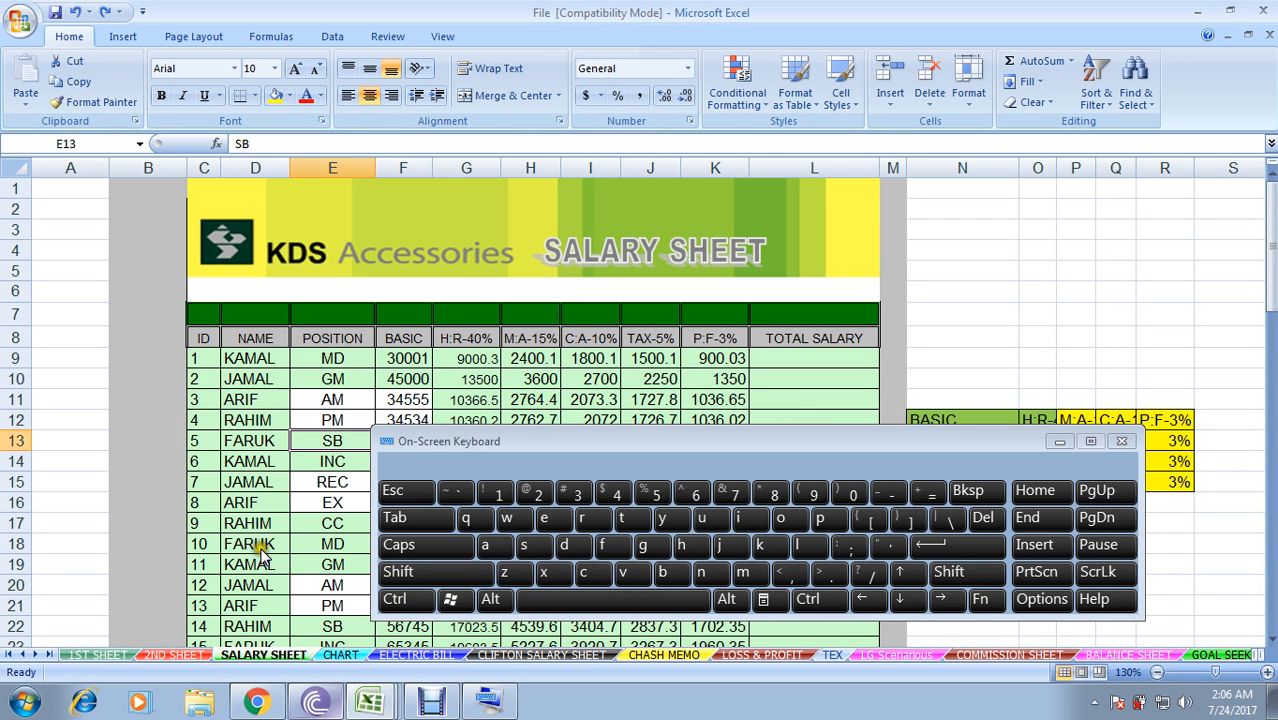
# - Move the on-screen keyboard off the salary columns, then switch to the Attendance Sheet workbook and back to the File workbook
pyautogui.click(348, 676)
pyautogui.moveTo(693, 411); pyautogui.dragTo(760, 400)
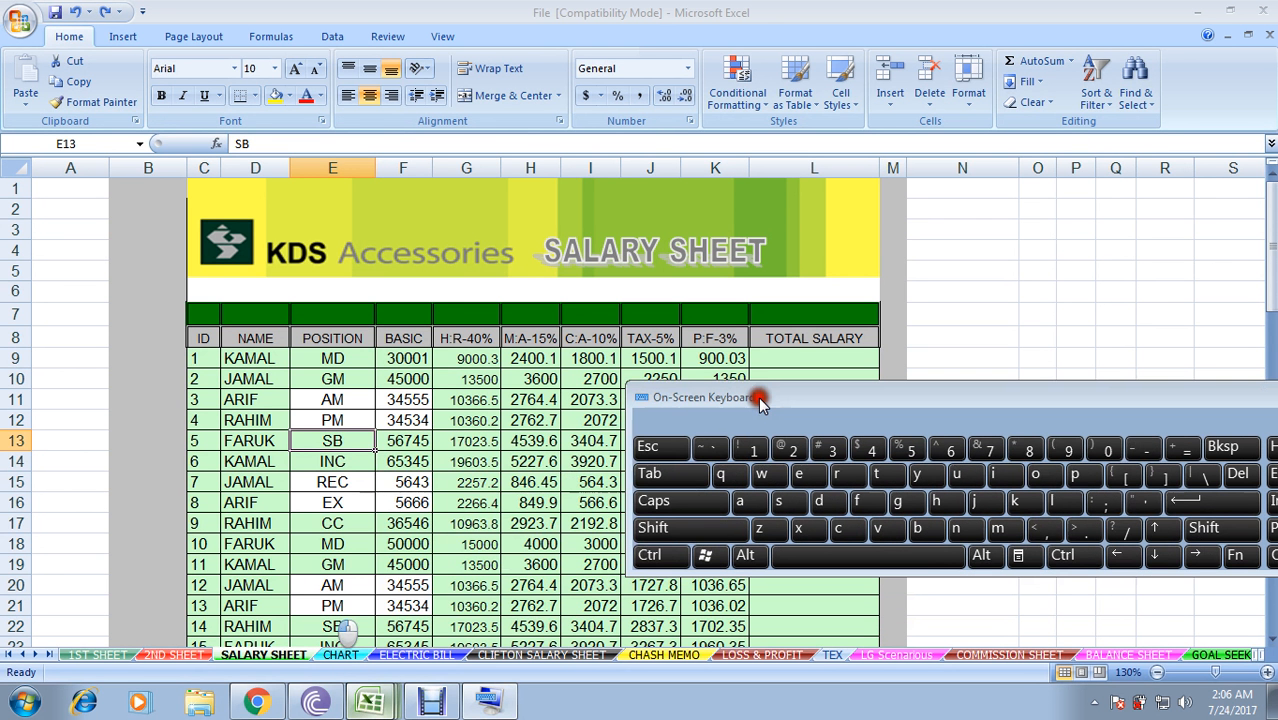
pyautogui.click(376, 706)
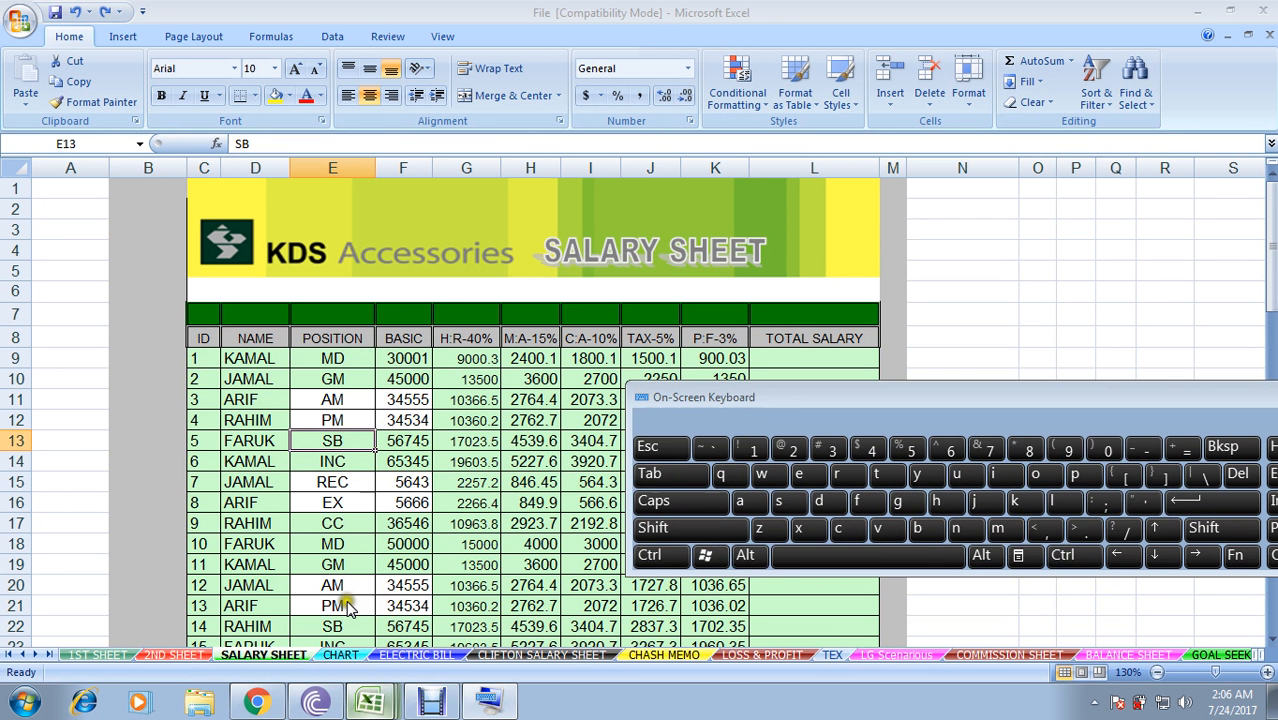
pyautogui.hotkey('ctrl', 'Tab')
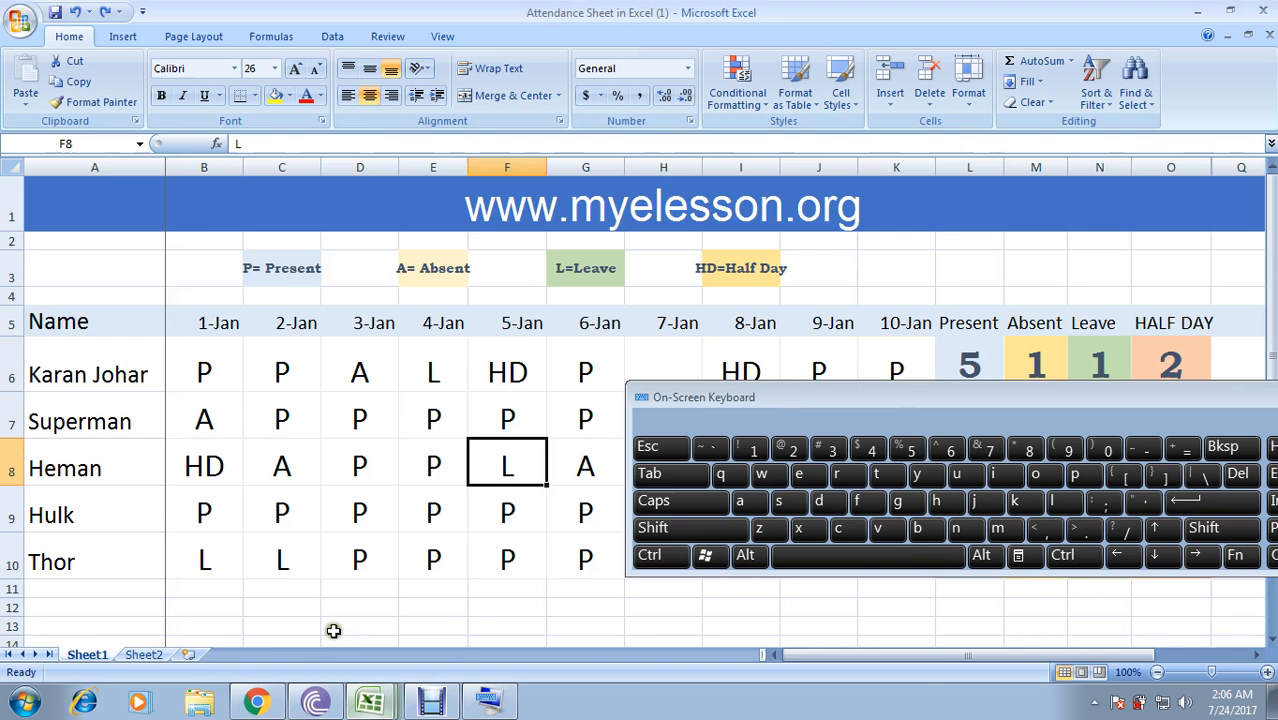
pyautogui.click(358, 654)
pyautogui.hotkey('ctrl', 'Tab')
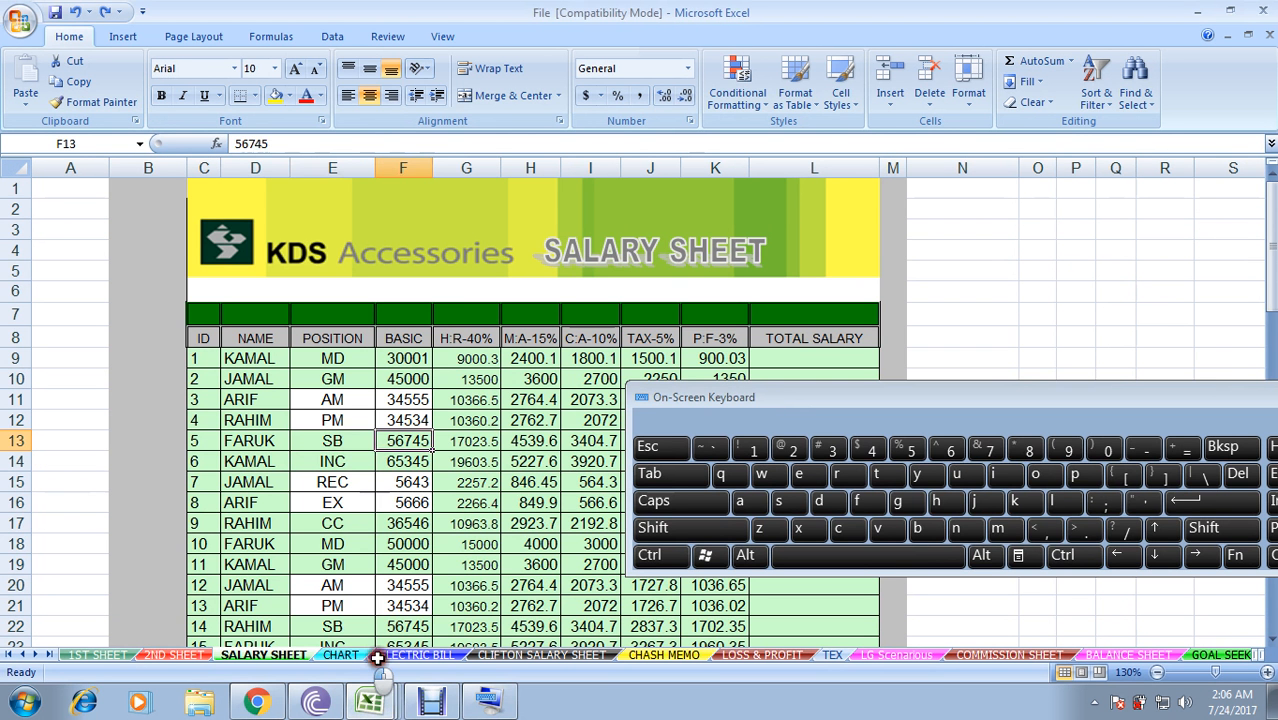
# - Cycle through the open workbooks, past the Attendance Sheet workbook, to the Excel Formulas workbook
pyautogui.press('Left')
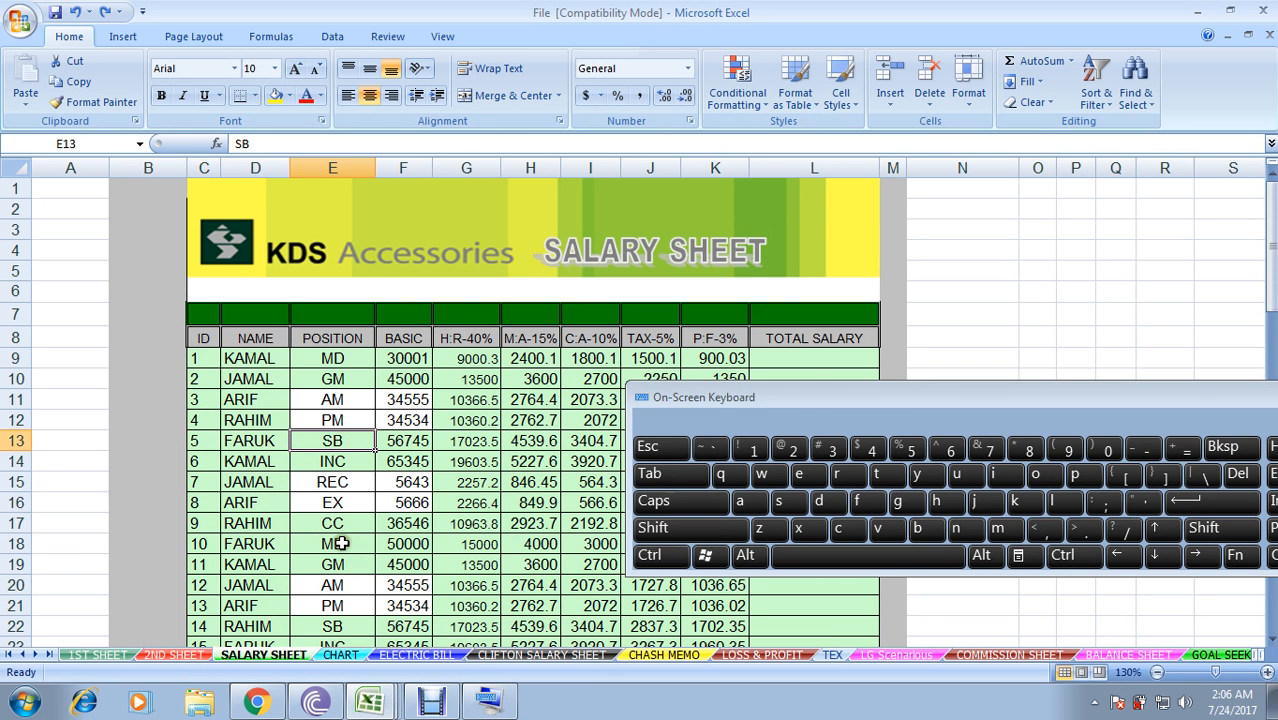
pyautogui.hotkey('ctrl', 'Tab')
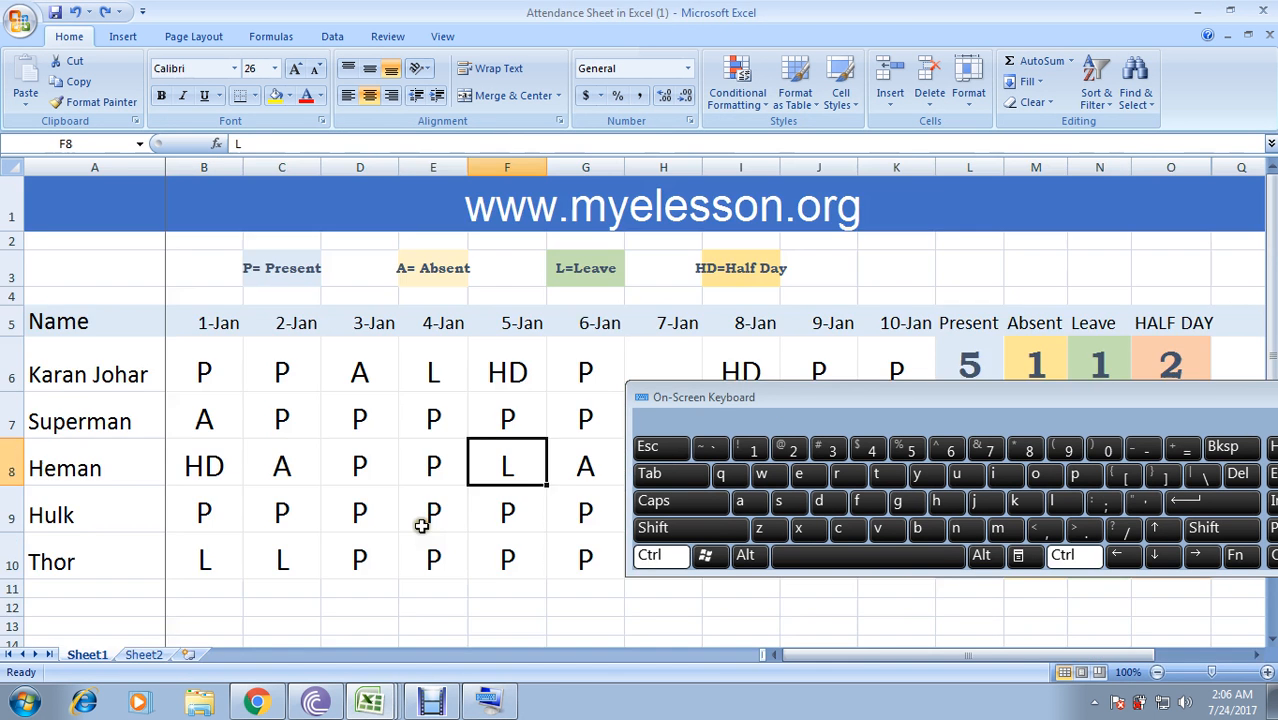
pyautogui.hotkey('ctrl', 'Tab')
pyautogui.hotkey('ctrl', 'Tab')
pyautogui.hotkey('ctrl', 'Tab')
pyautogui.hotkey('ctrl', 'Tab')
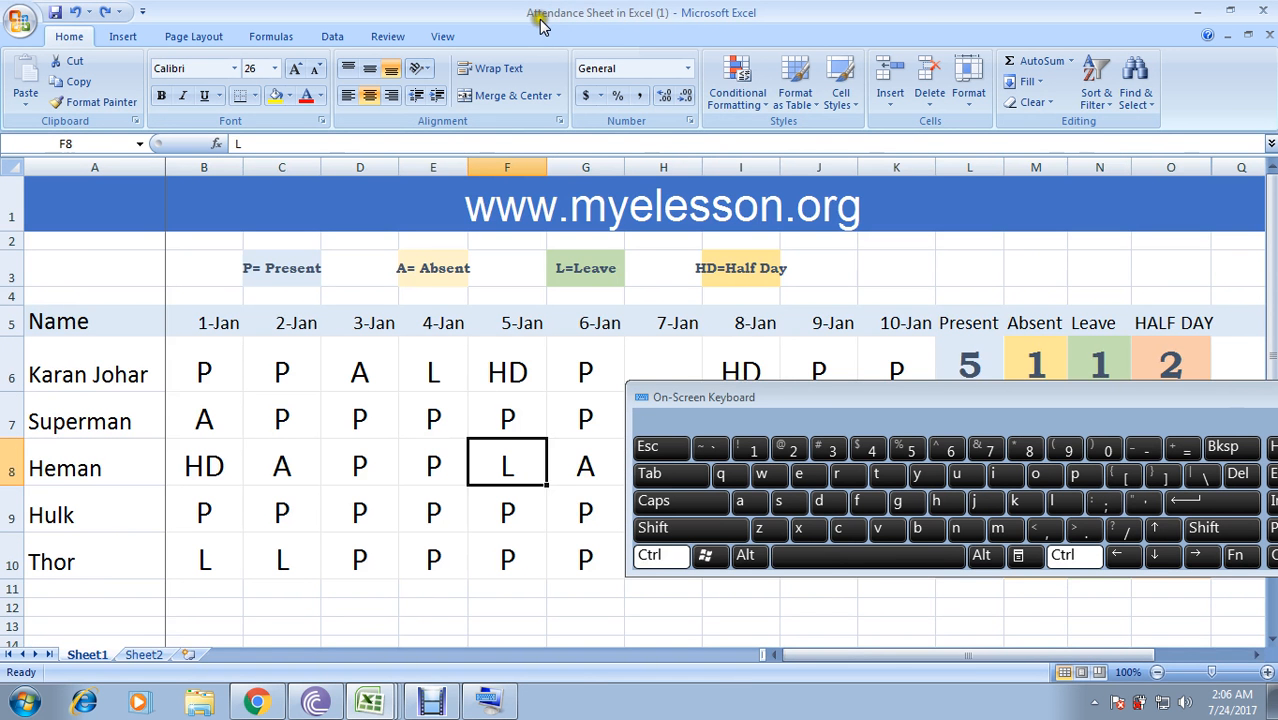
pyautogui.hotkey('ctrl', 'Tab')
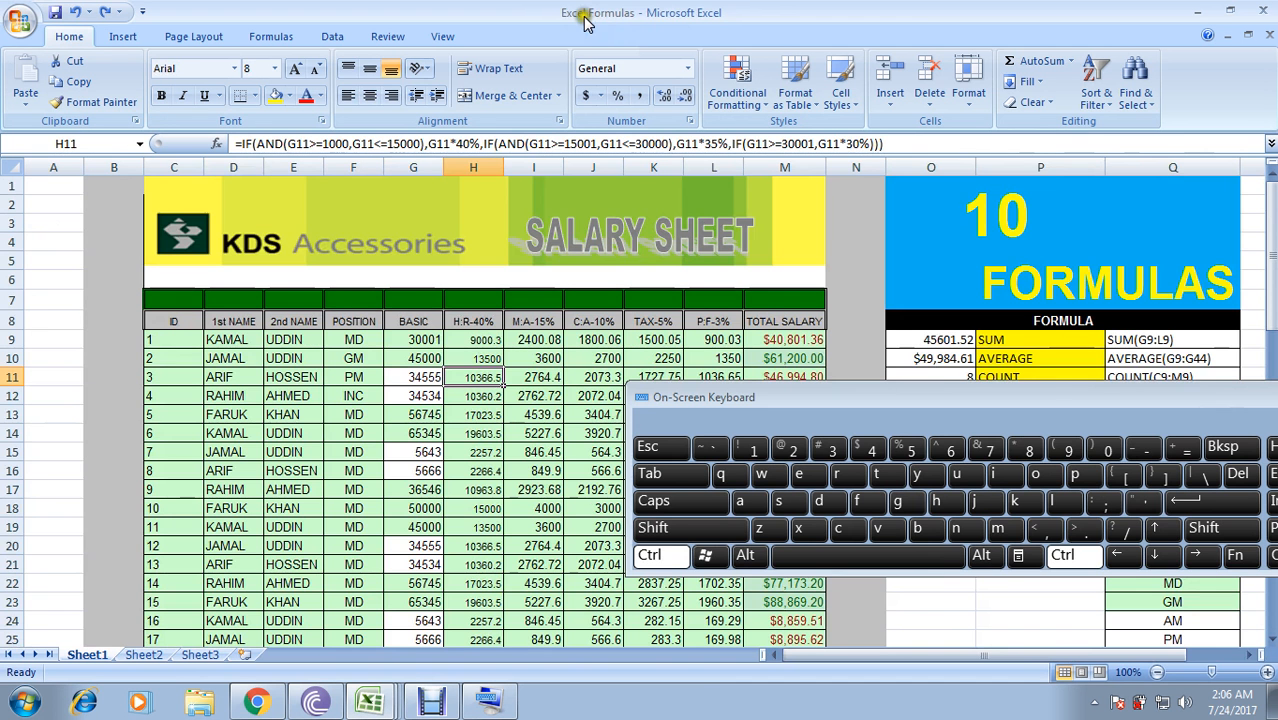
# - Reposition the on-screen keyboard over the salary table and switch from the Excel Formulas workbook back to the File workbook
pyautogui.click(534, 452)
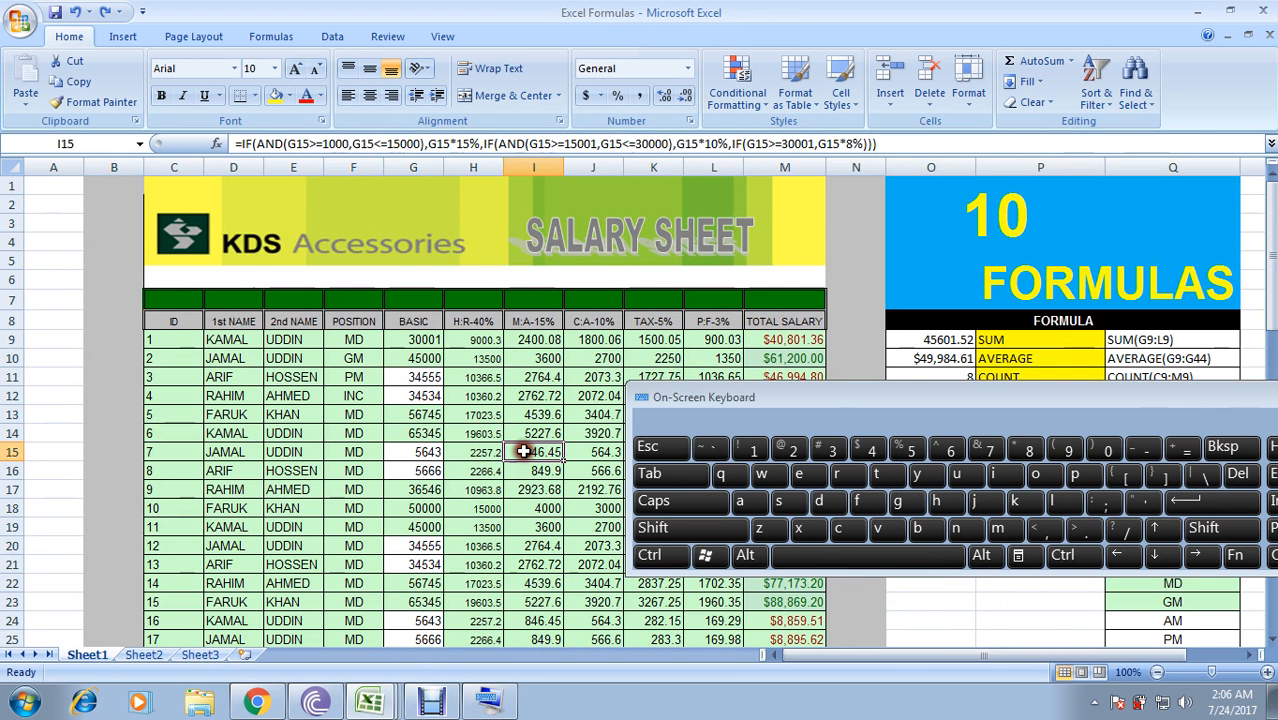
pyautogui.press('shift')
pyautogui.press('ctrl')
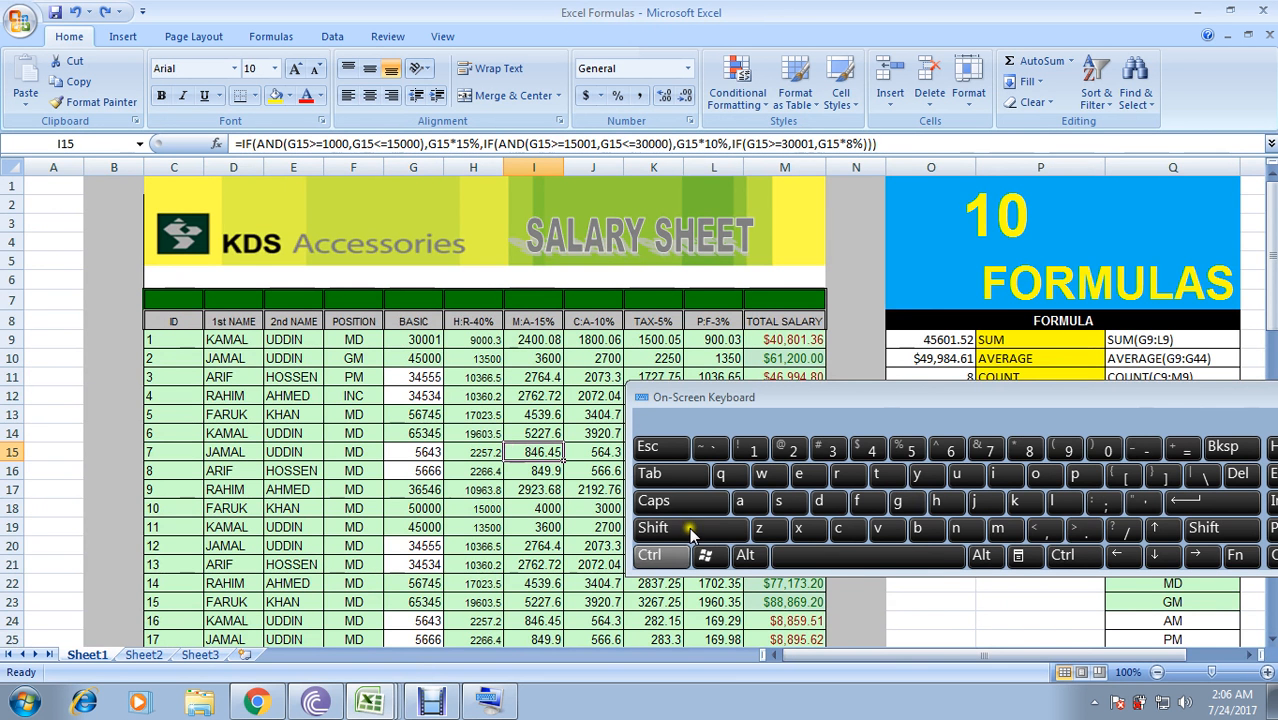
pyautogui.press('Tab')
pyautogui.click(669, 473)
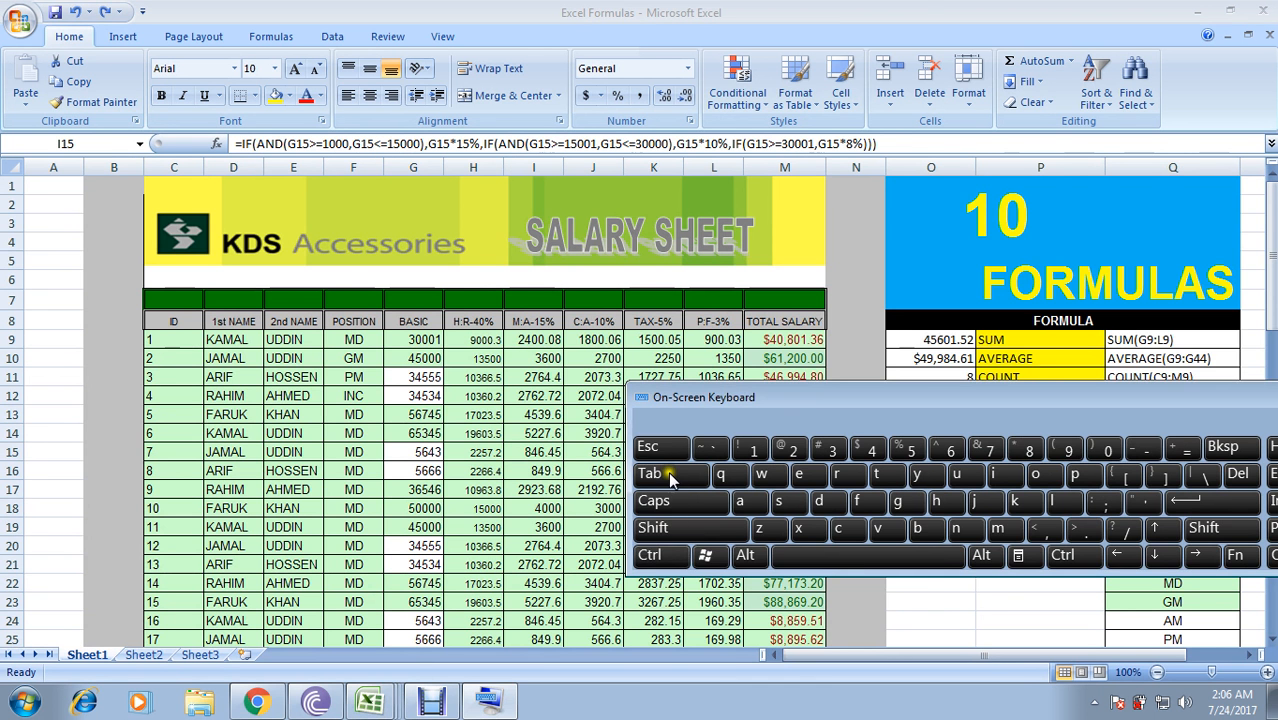
pyautogui.moveTo(808, 419); pyautogui.dragTo(740, 366)
pyautogui.click(422, 470)
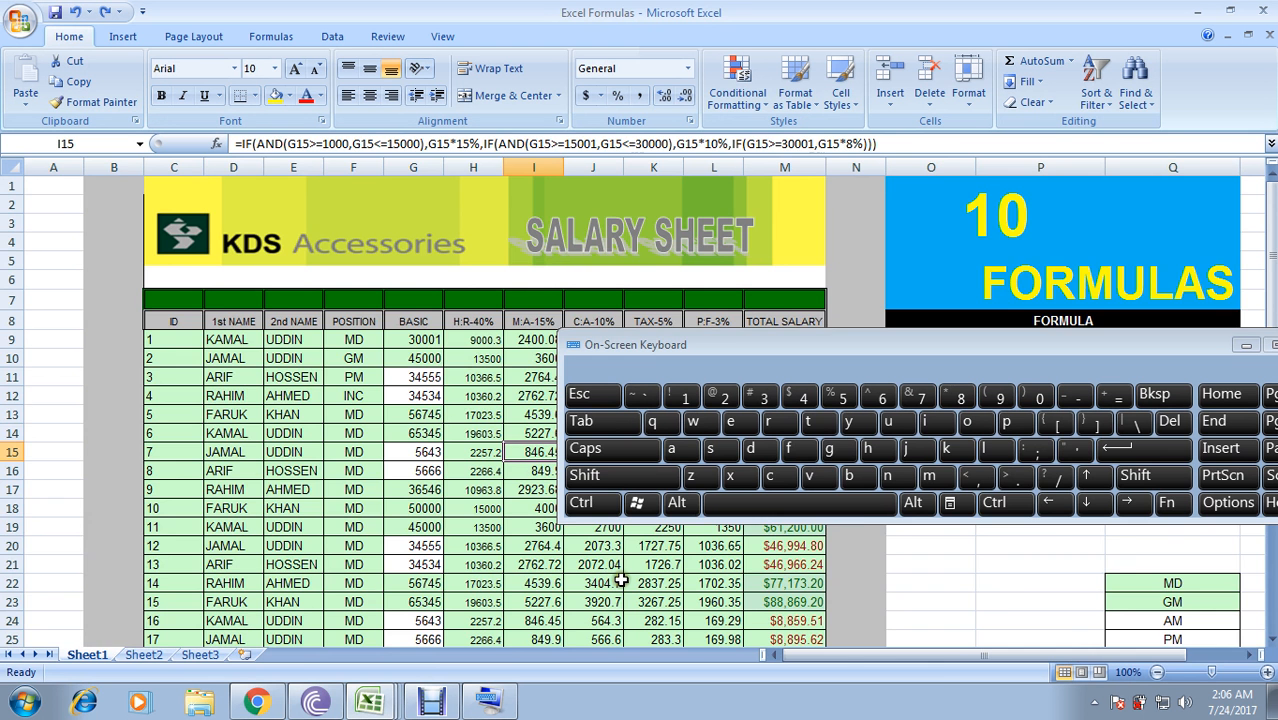
pyautogui.hotkey('ctrl', 'Tab')
pyautogui.click(514, 607)
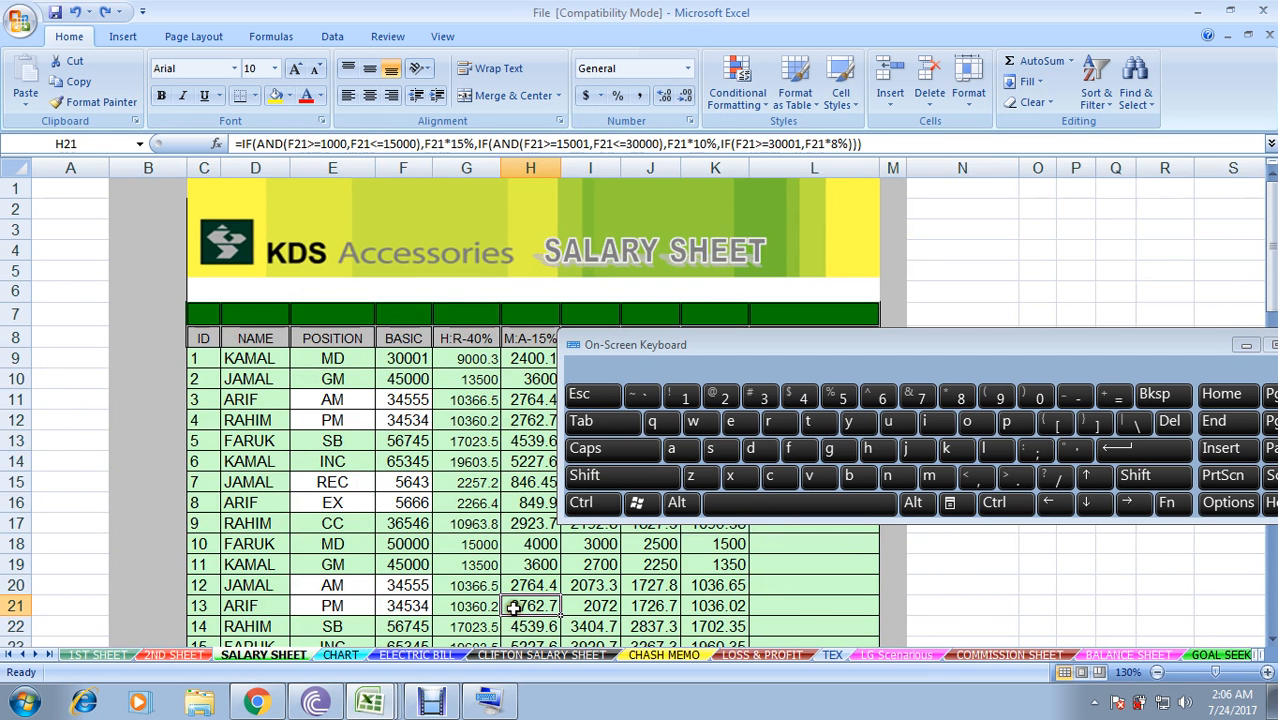
# - Open the ELECTRIC BILL sheet and move the on-screen keyboard up, clear of the lower bill rows and sheet names
pyautogui.click(416, 655)
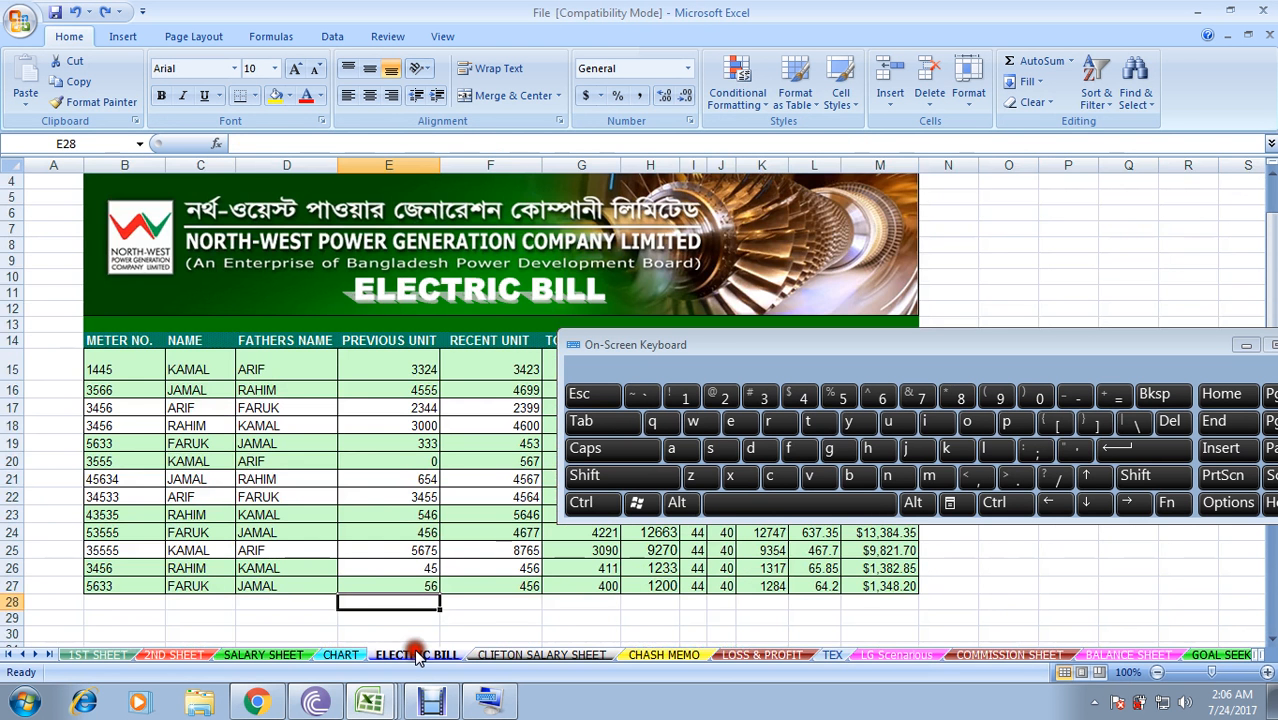
pyautogui.click(518, 655)
pyautogui.click(416, 655)
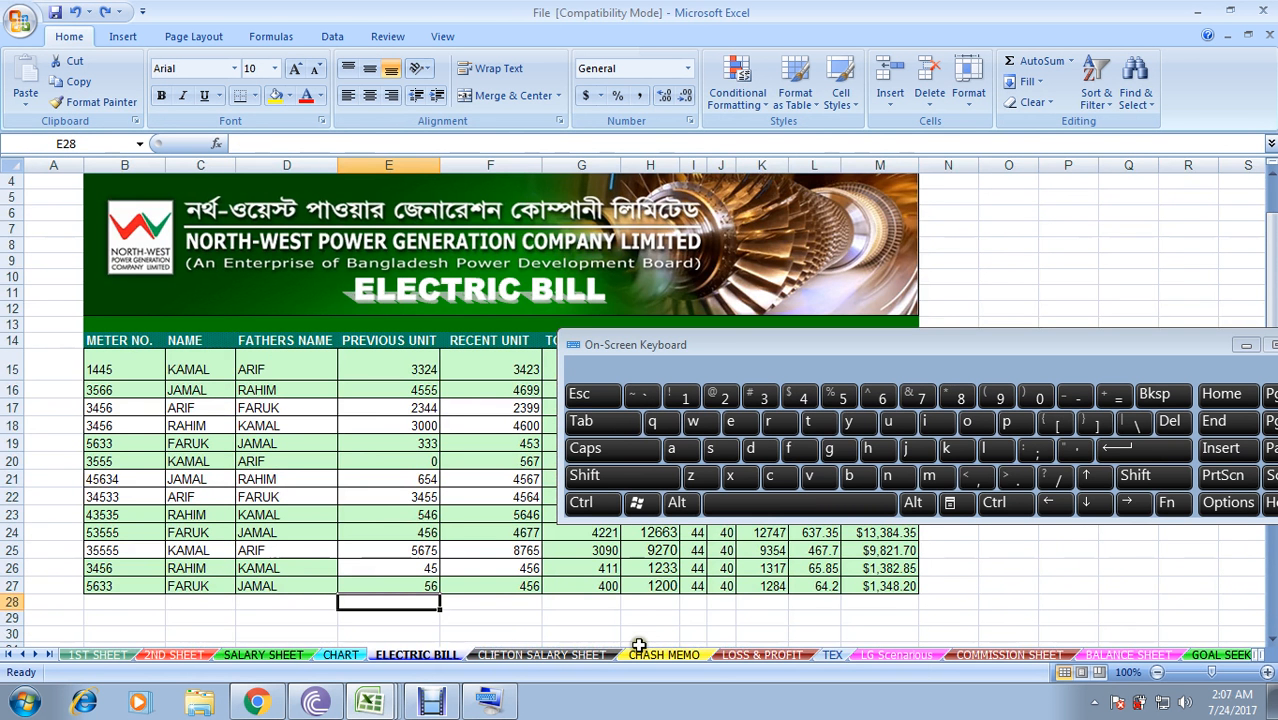
pyautogui.click(429, 655)
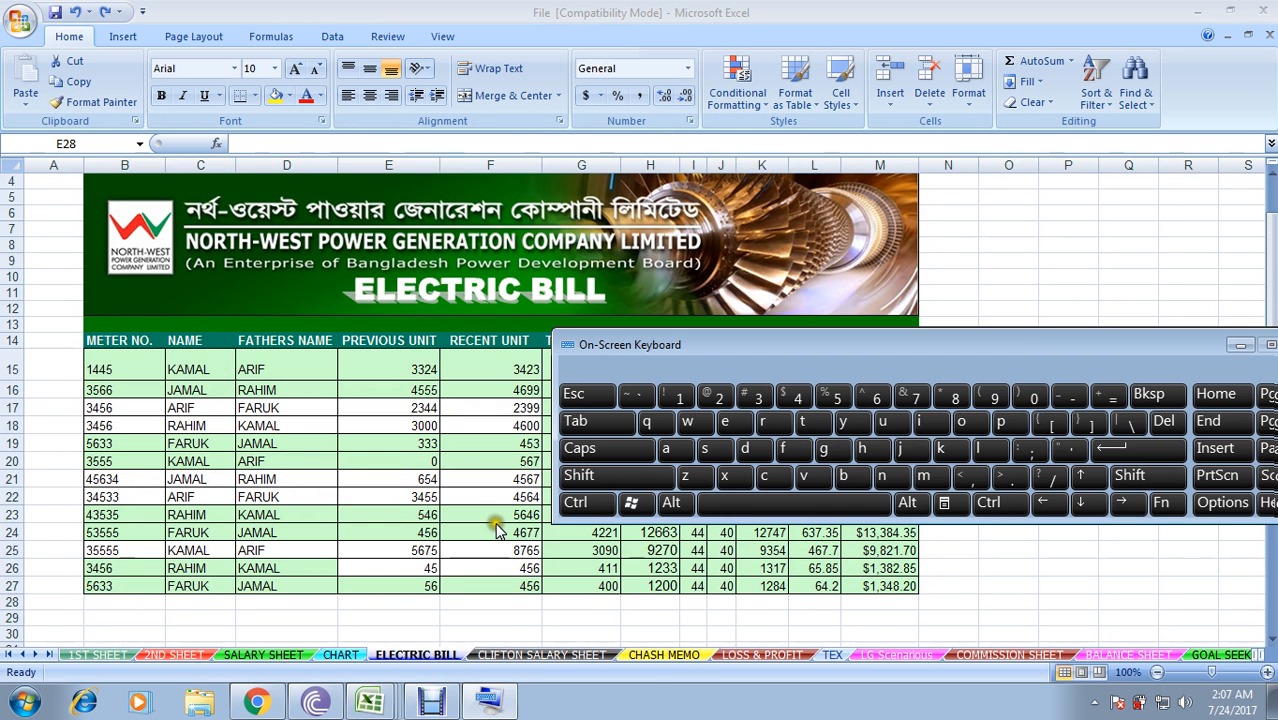
pyautogui.moveTo(716, 360); pyautogui.dragTo(462, 340)
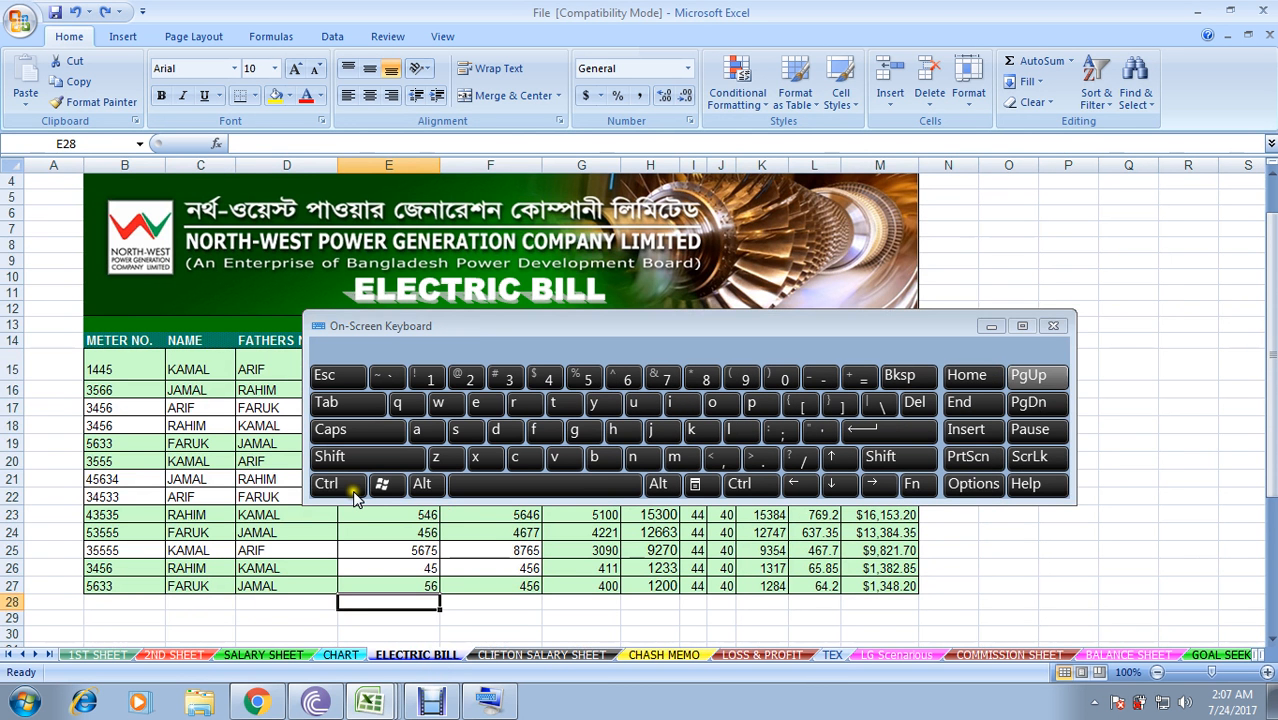
pyautogui.moveTo(541, 356); pyautogui.dragTo(780, 306)
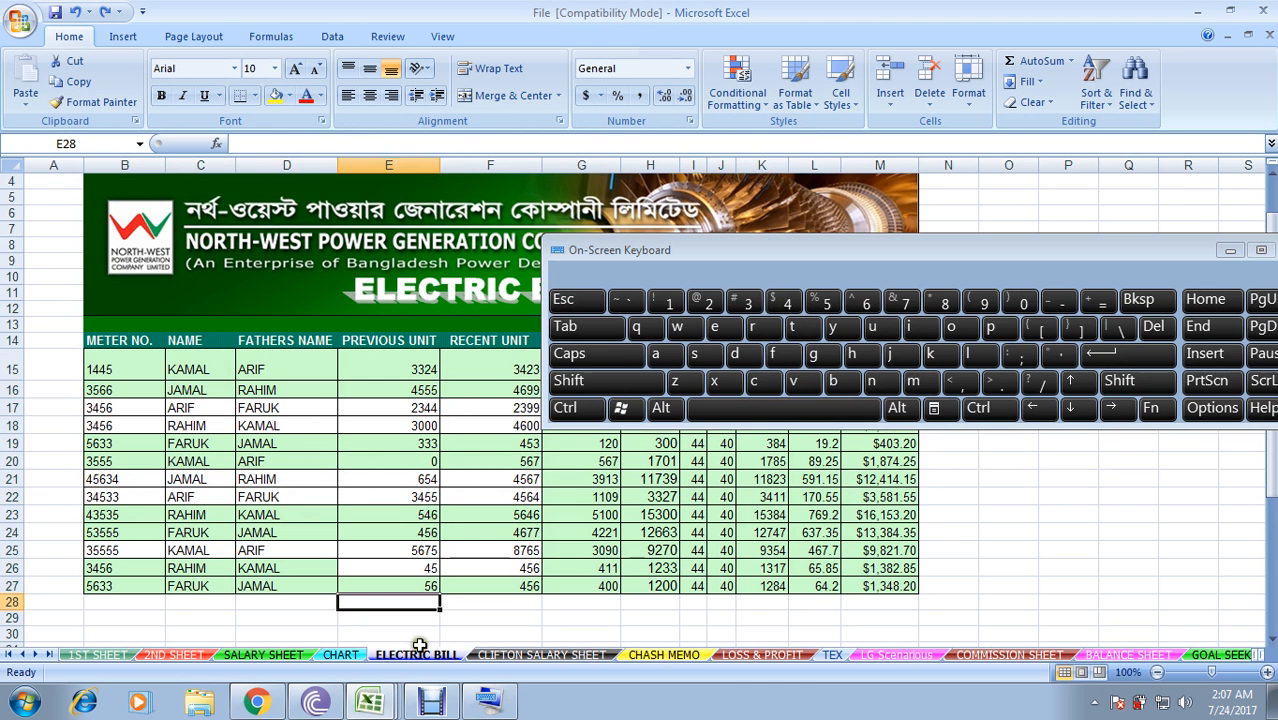
# - Step backward one sheet at a time from ELECTRIC BILL to 1ST SHEET
pyautogui.press('ctrl')
pyautogui.hotkey('ctrl', 'pageup')
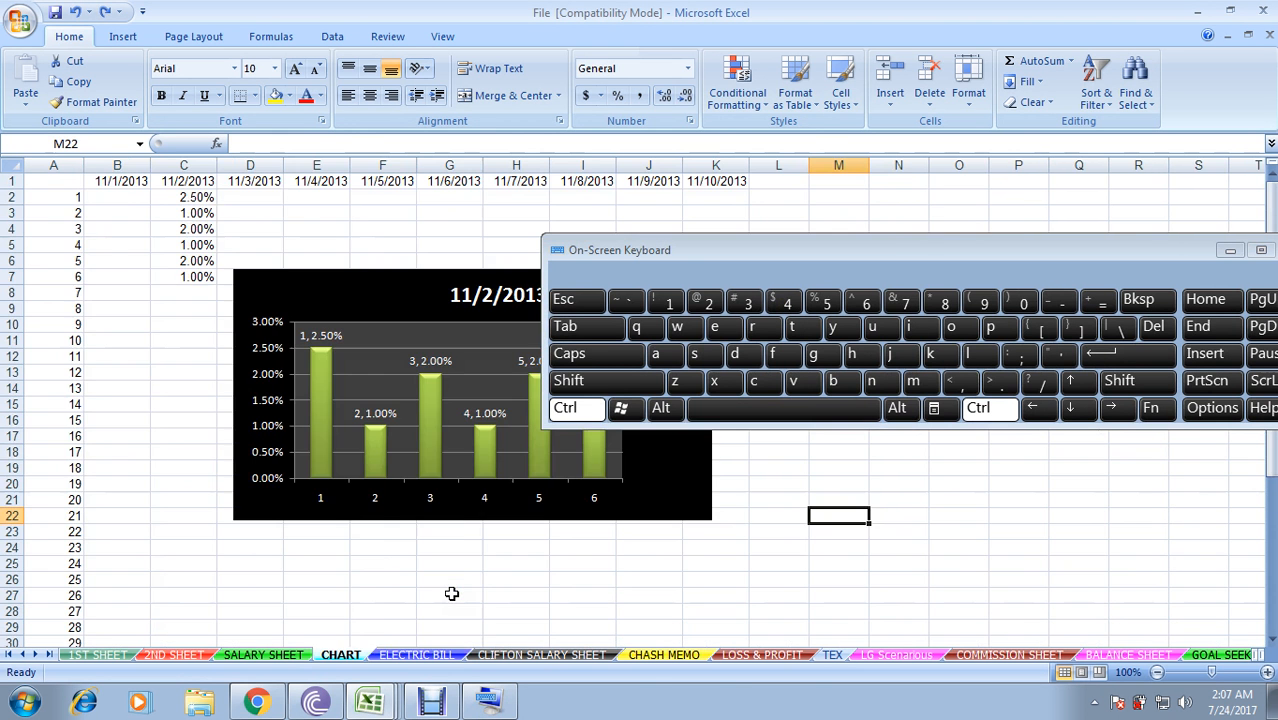
pyautogui.hotkey('ctrl', 'pageup')
pyautogui.hotkey('ctrl', 'pageup')
pyautogui.hotkey('ctrl', 'pageup')
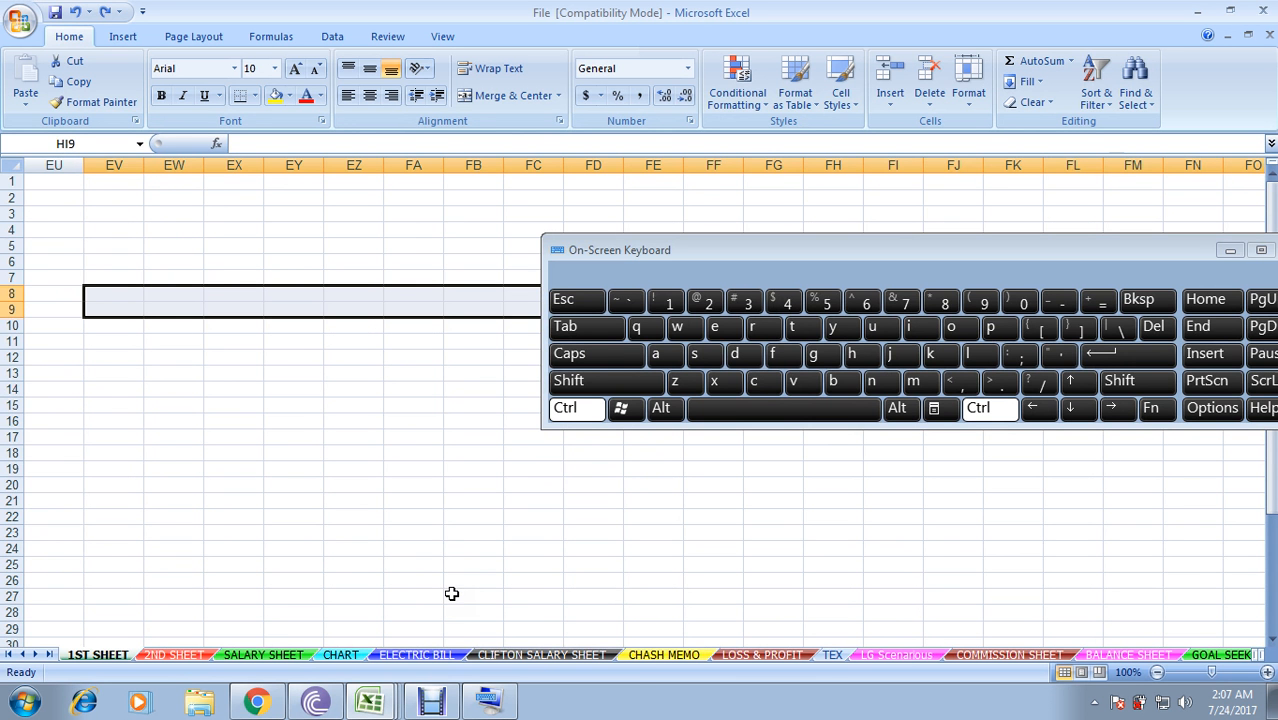
pyautogui.click(96, 654)
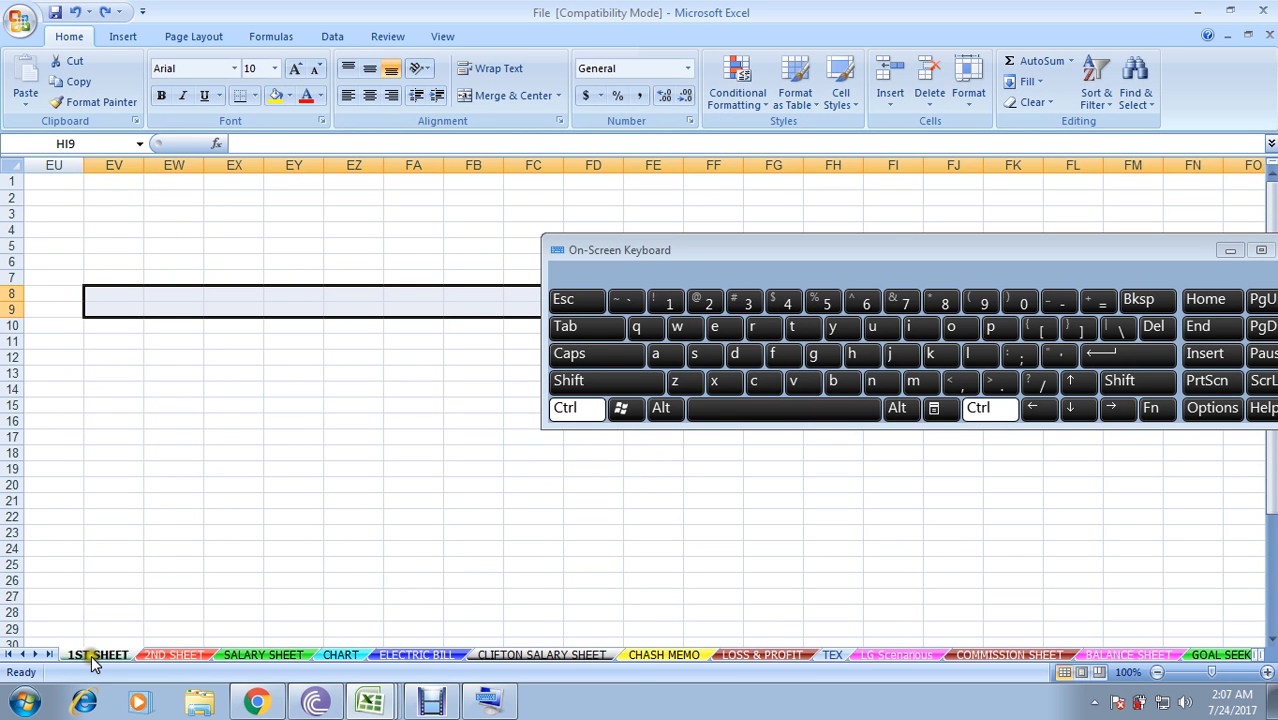
# - Step forward one sheet at a time from 1ST SHEET past CHART to COMMISSION SHEET
pyautogui.hotkey('ctrl', 'pagedown')
pyautogui.hotkey('ctrl', 'pagedown')
pyautogui.hotkey('ctrl', 'pagedown')
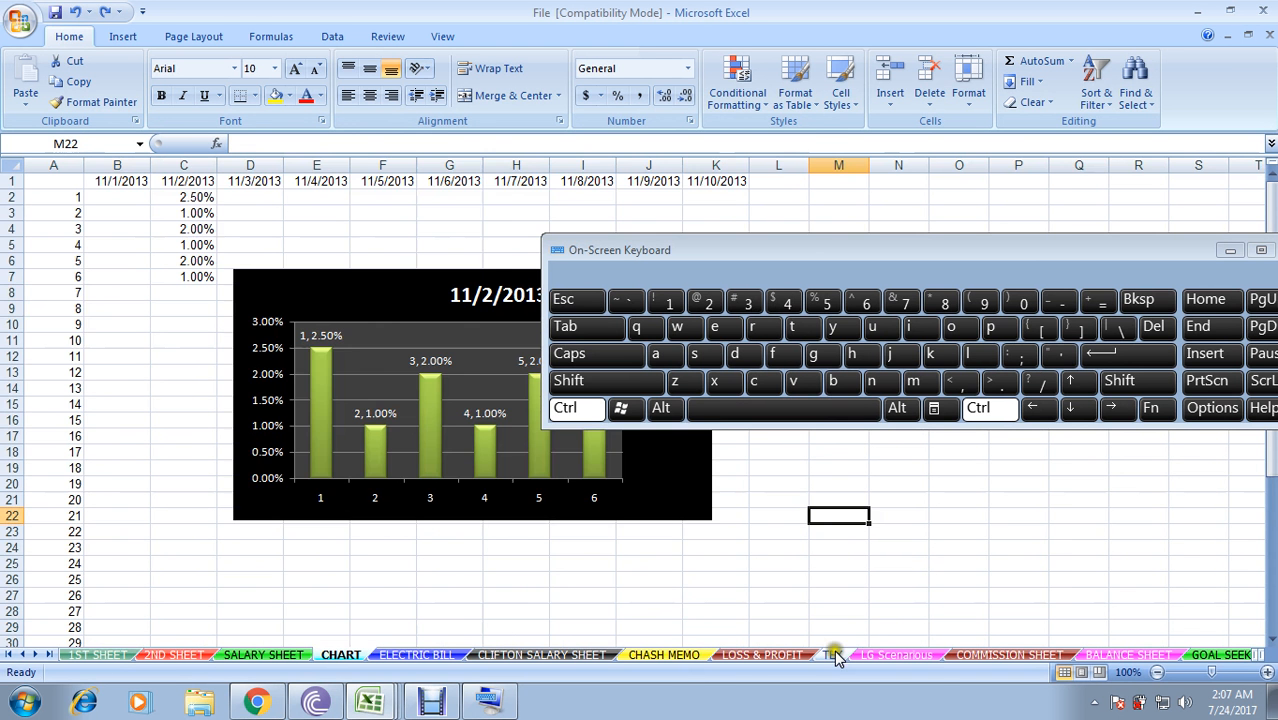
pyautogui.click(836, 655)
pyautogui.hotkey('ctrl', 'pagedown')
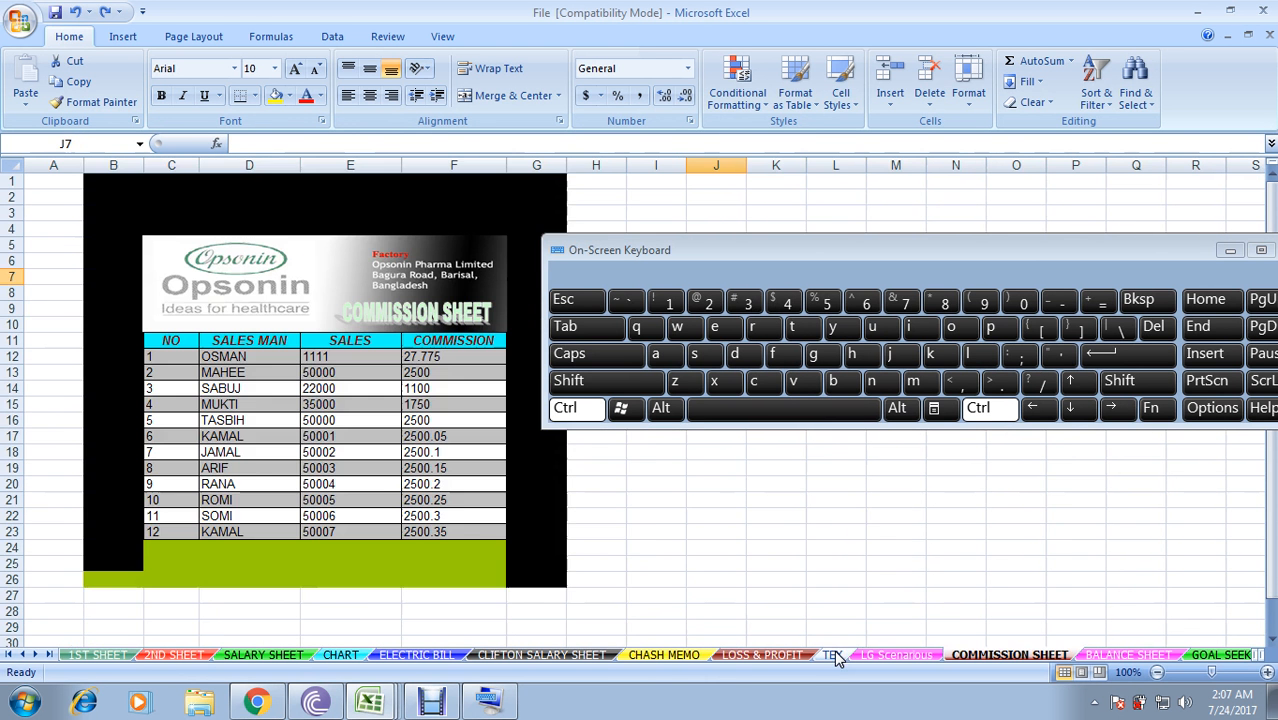
# - Step back through the preceding sheets and return to SALARY SHEET
pyautogui.hotkey('ctrl', 'pageup')
pyautogui.hotkey('ctrl', 'pageup')
pyautogui.hotkey('ctrl', 'pageup')
pyautogui.hotkey('ctrl', 'pageup')
pyautogui.click(263, 655)
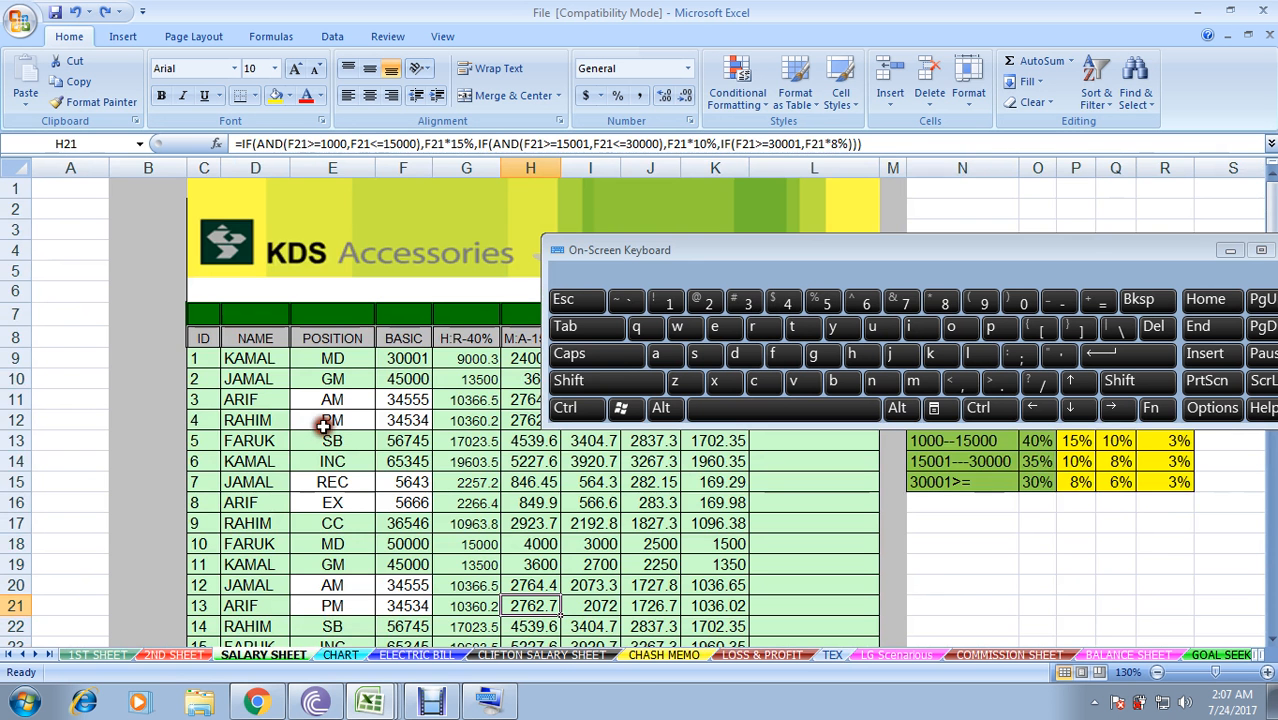
# - Try selecting the NAME column entries manually from the D8 header down through the employee rows
pyautogui.moveTo(260, 338); pyautogui.dragTo(255, 585)
pyautogui.moveTo(263, 390); pyautogui.dragTo(256, 601)
pyautogui.scroll(1, 256, 666)
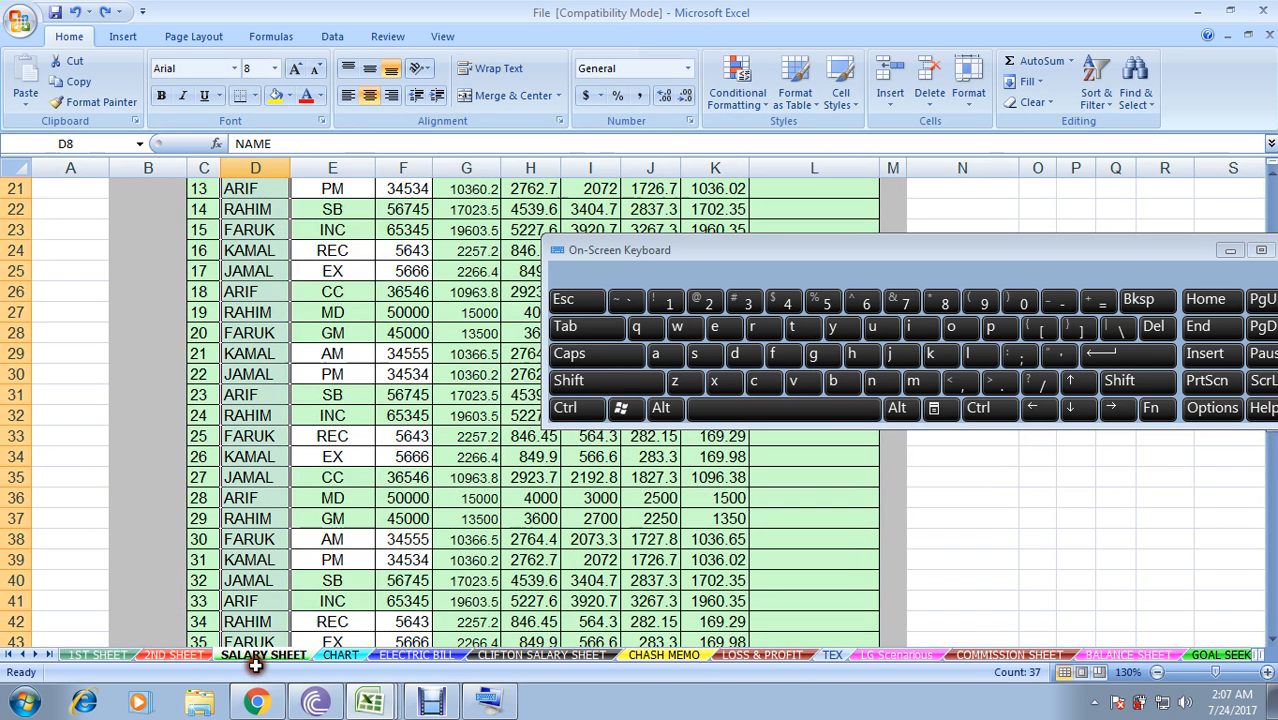
pyautogui.scroll(7, 247, 564)
pyautogui.click(399, 443)
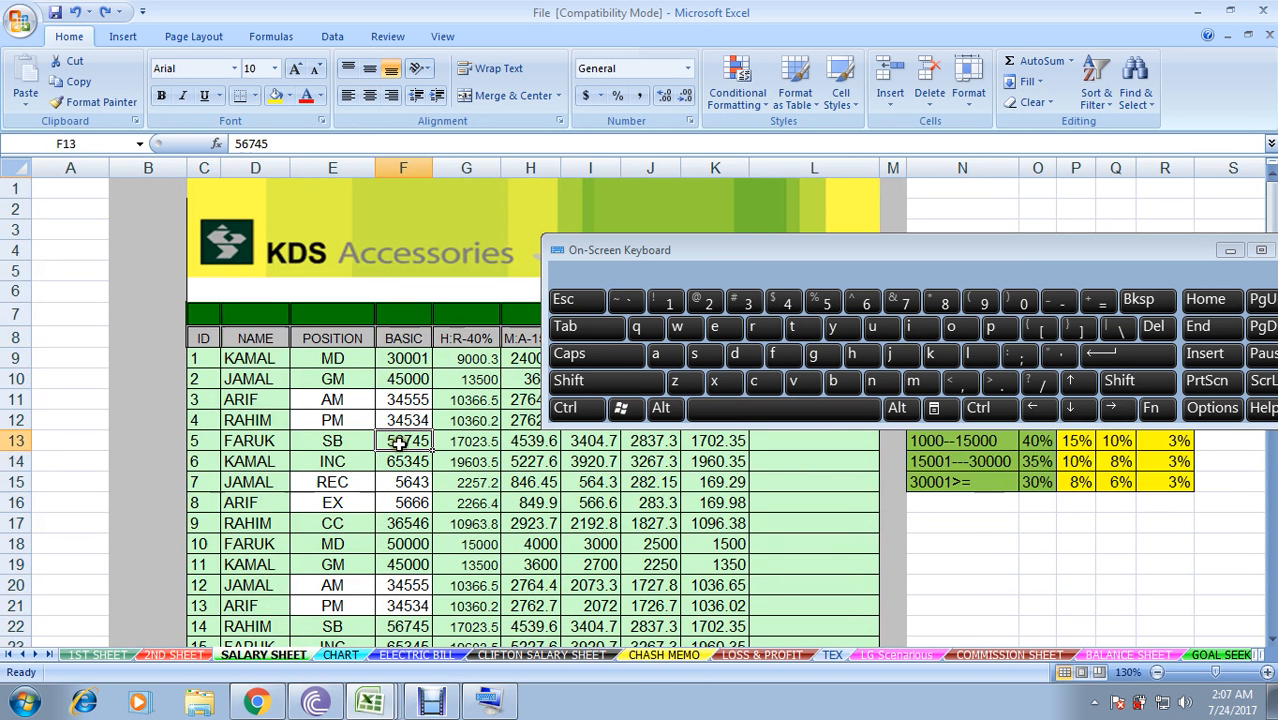
pyautogui.moveTo(255, 338); pyautogui.dragTo(256, 646)
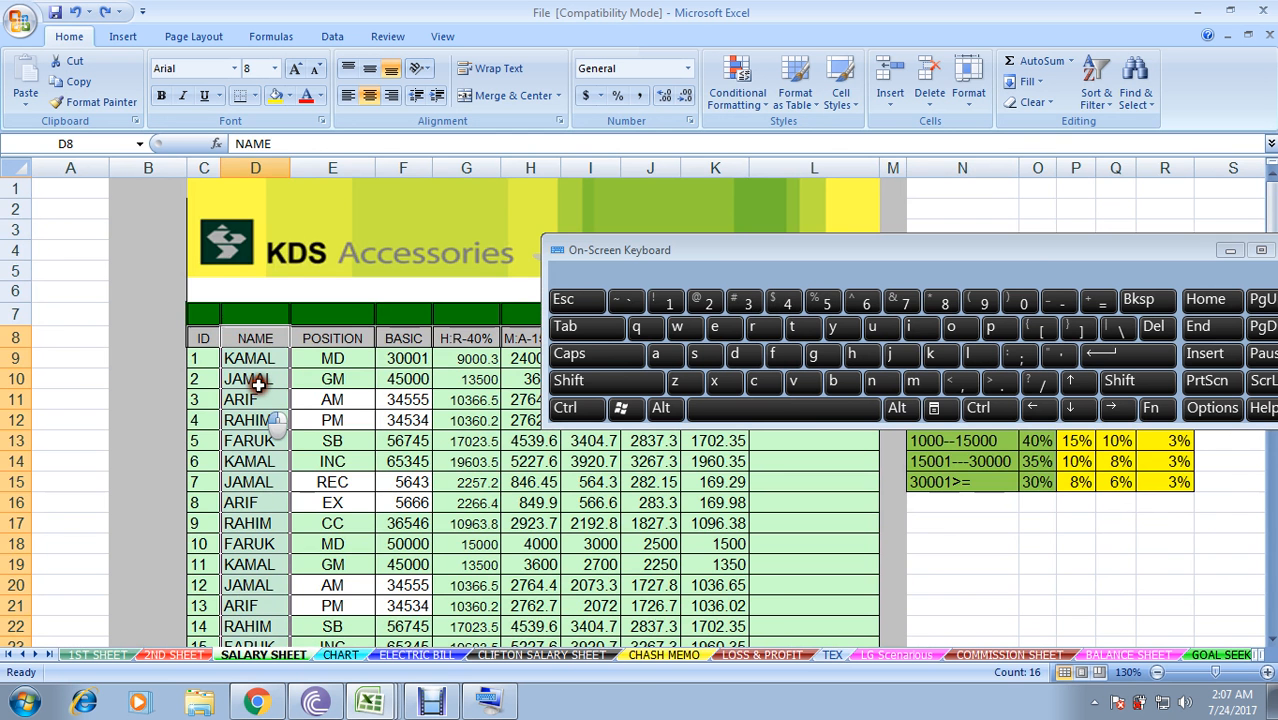
pyautogui.click(332, 543)
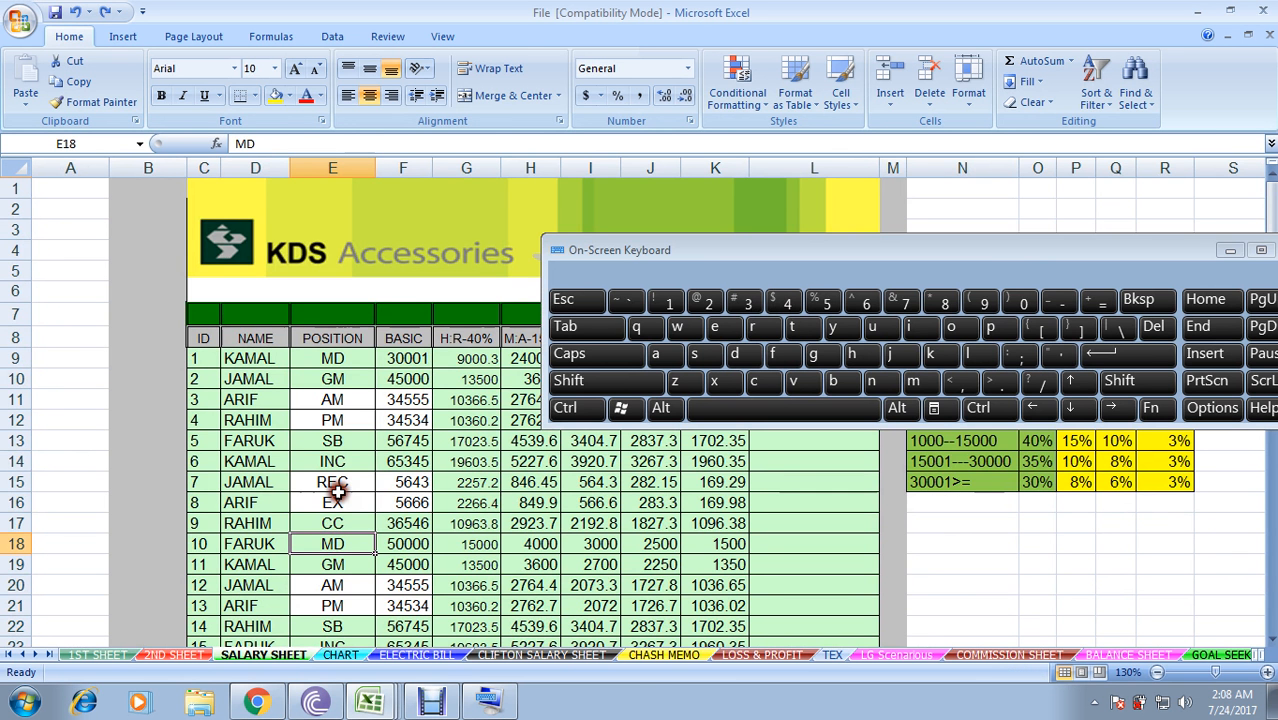
# - Select the whole NAME column D from one of its cells and change its font color to green
pyautogui.click(255, 338)
pyautogui.click(276, 400)
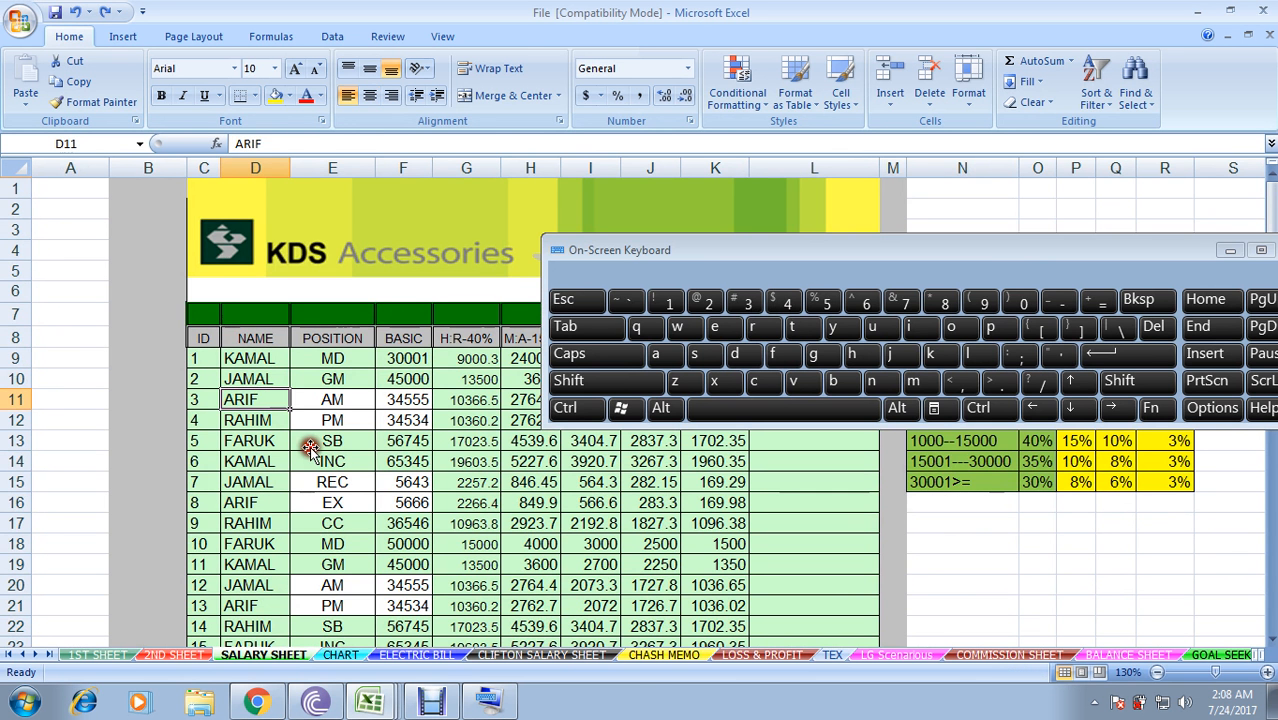
pyautogui.click(283, 441)
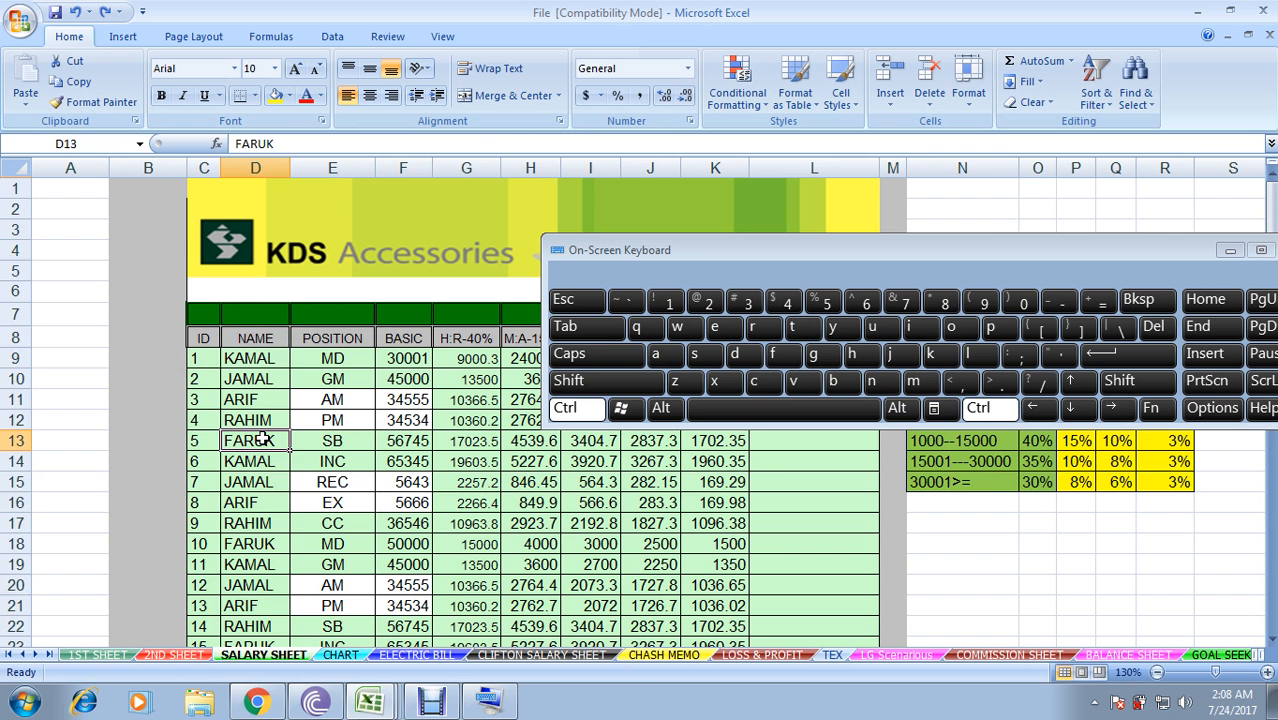
pyautogui.hotkey('ctrl', 'space')
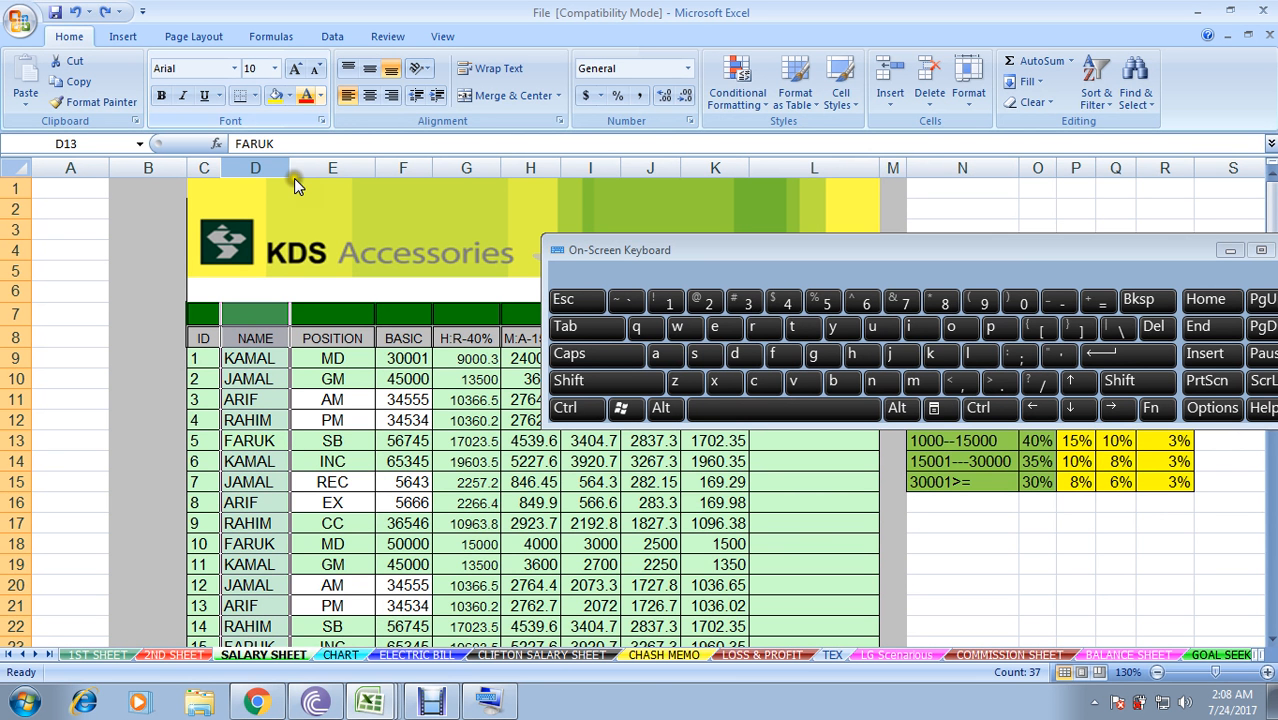
pyautogui.click(307, 96)
pyautogui.click(320, 96)
pyautogui.click(389, 261)
pyautogui.click(333, 482)
pyautogui.click(650, 523)
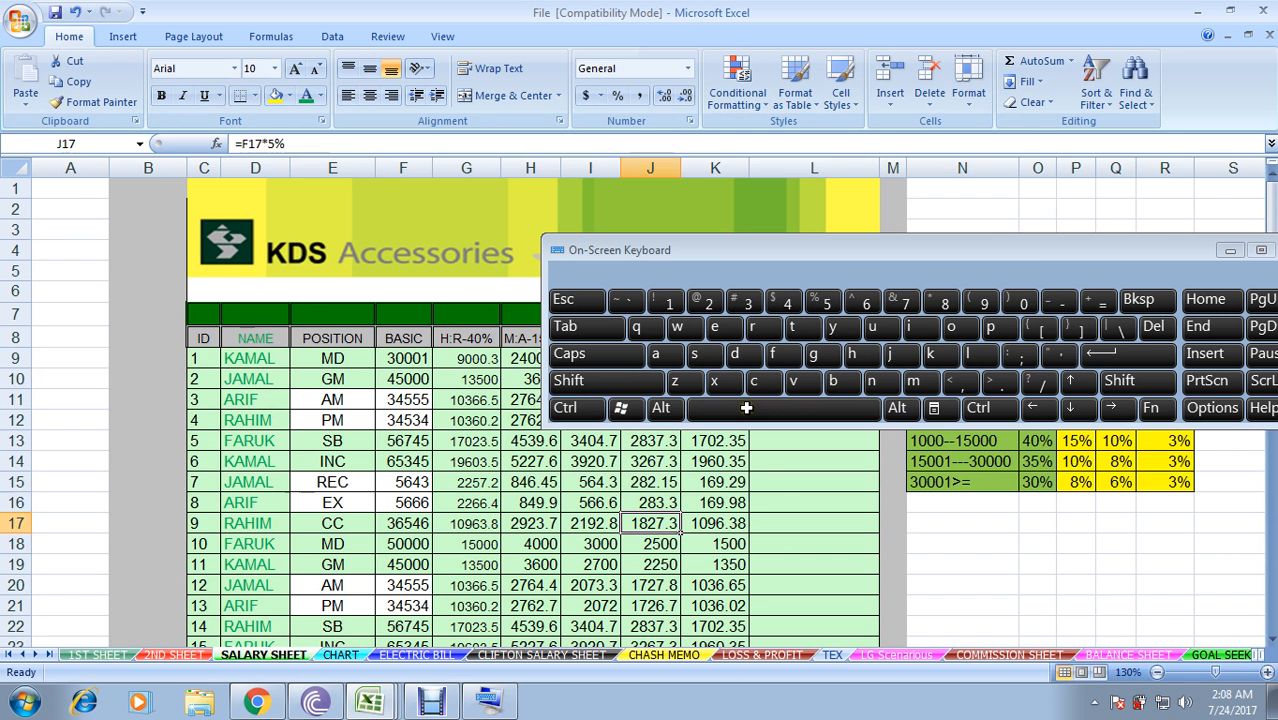
# - Try selecting the first employee's row cells manually, starting at the ID cell C9 and going across
pyautogui.moveTo(201, 358); pyautogui.dragTo(332, 358)
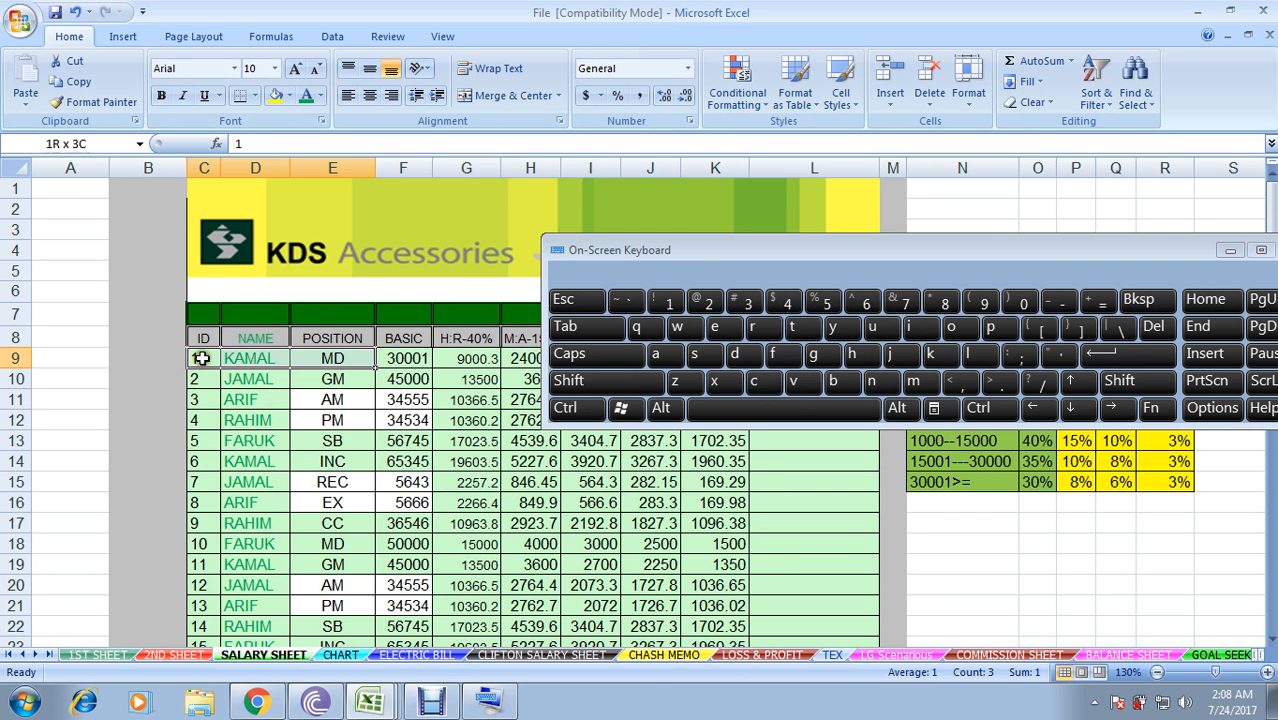
pyautogui.moveTo(201, 358); pyautogui.dragTo(388, 350)
pyautogui.click(650, 544)
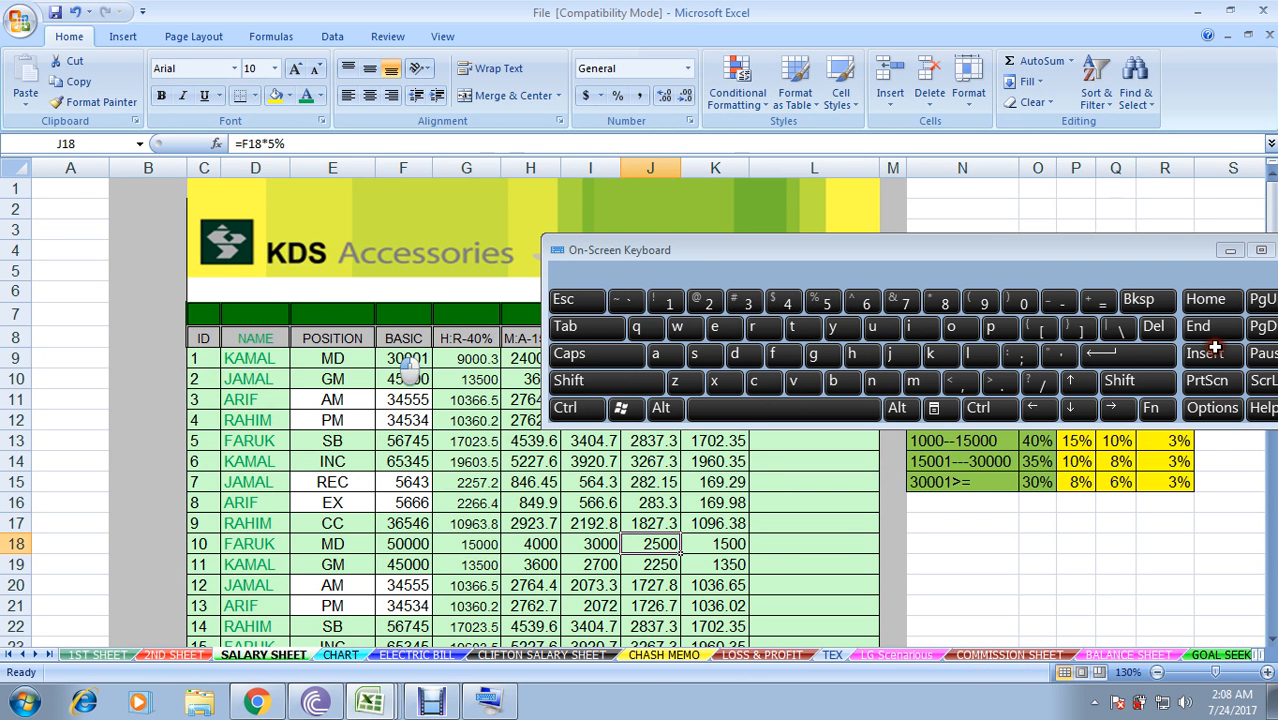
# - Select the entire header row 8 from the ID cell and give it a black fill with white text
pyautogui.click(204, 339)
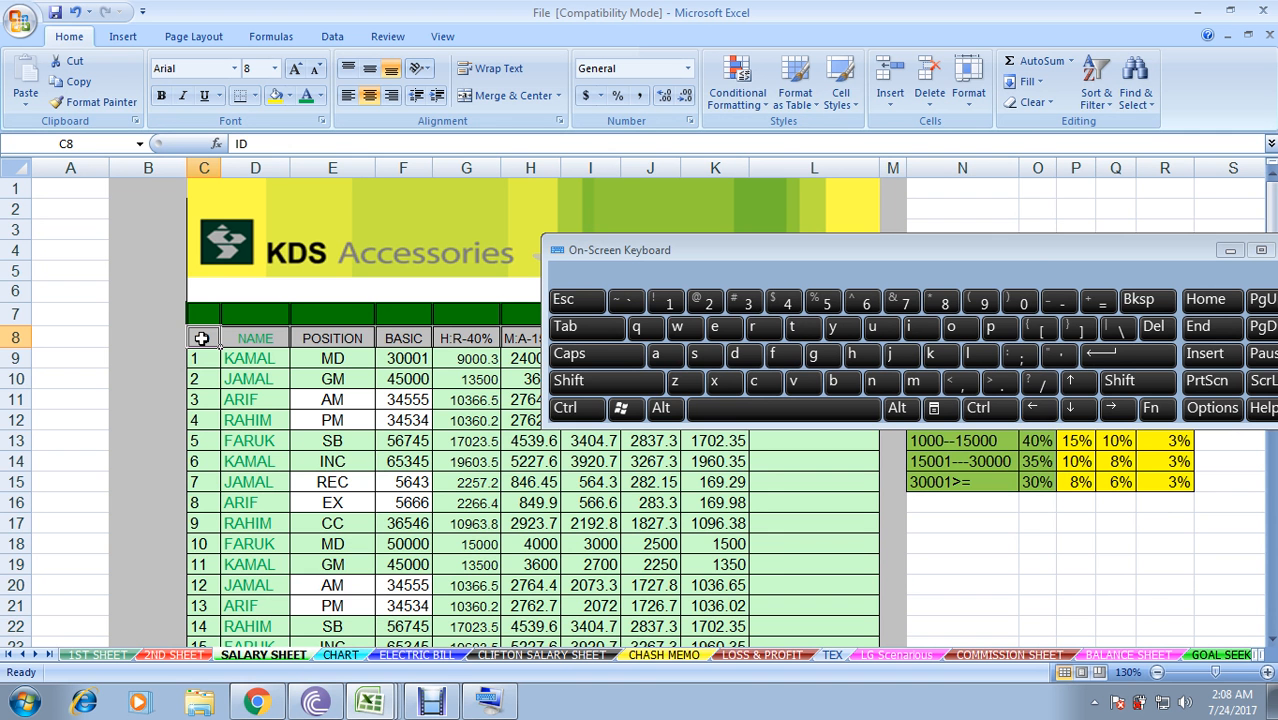
pyautogui.press('ctrl')
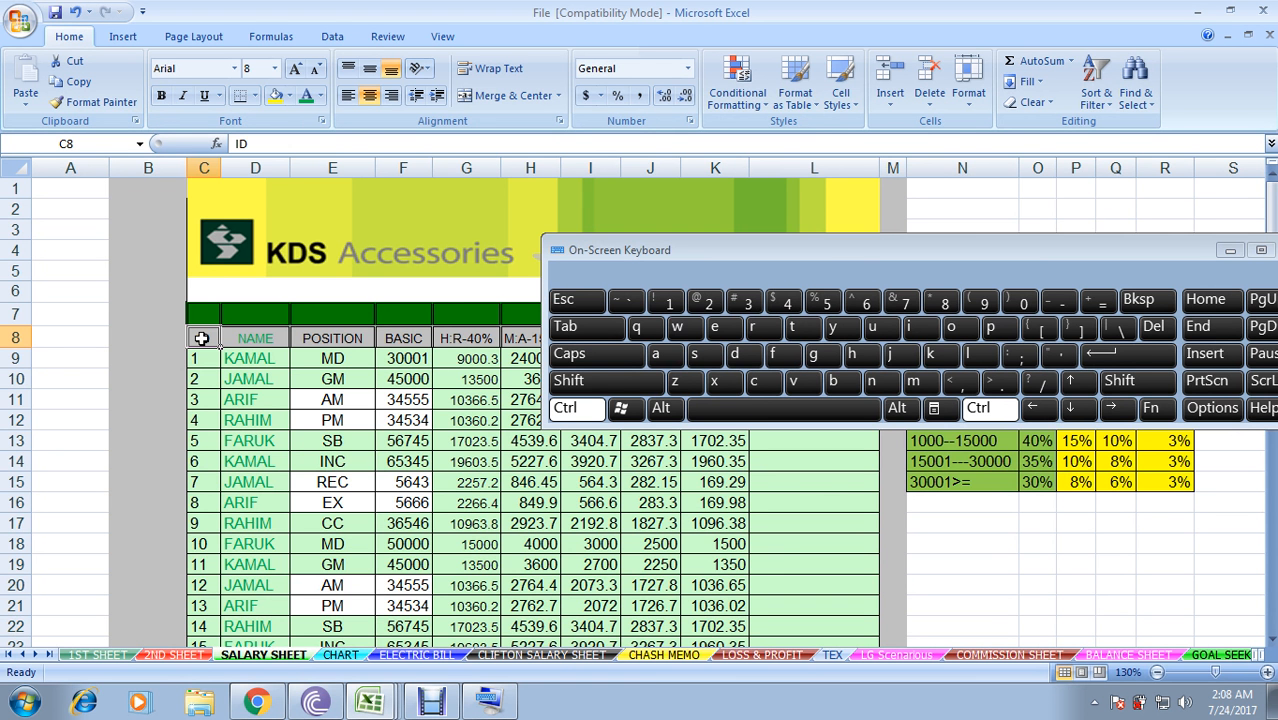
pyautogui.press('shift')
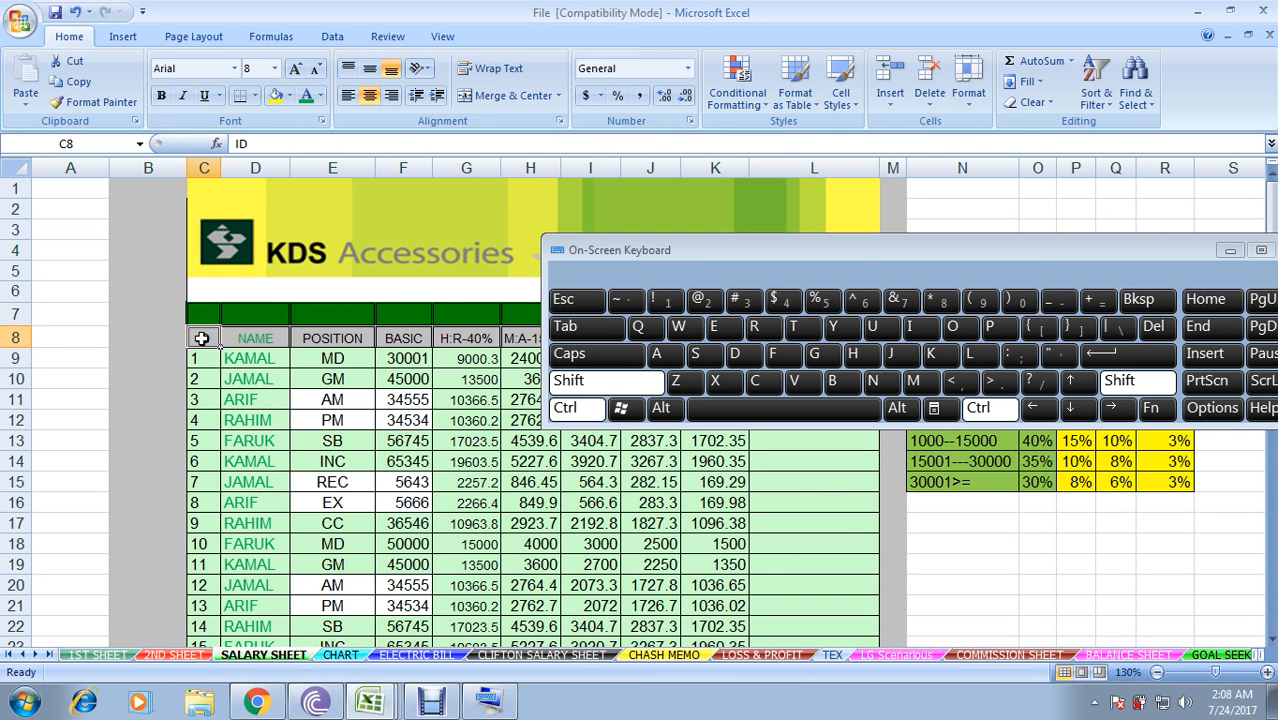
pyautogui.hotkey('ctrl', 'shift', 'Right')
pyautogui.click(289, 95)
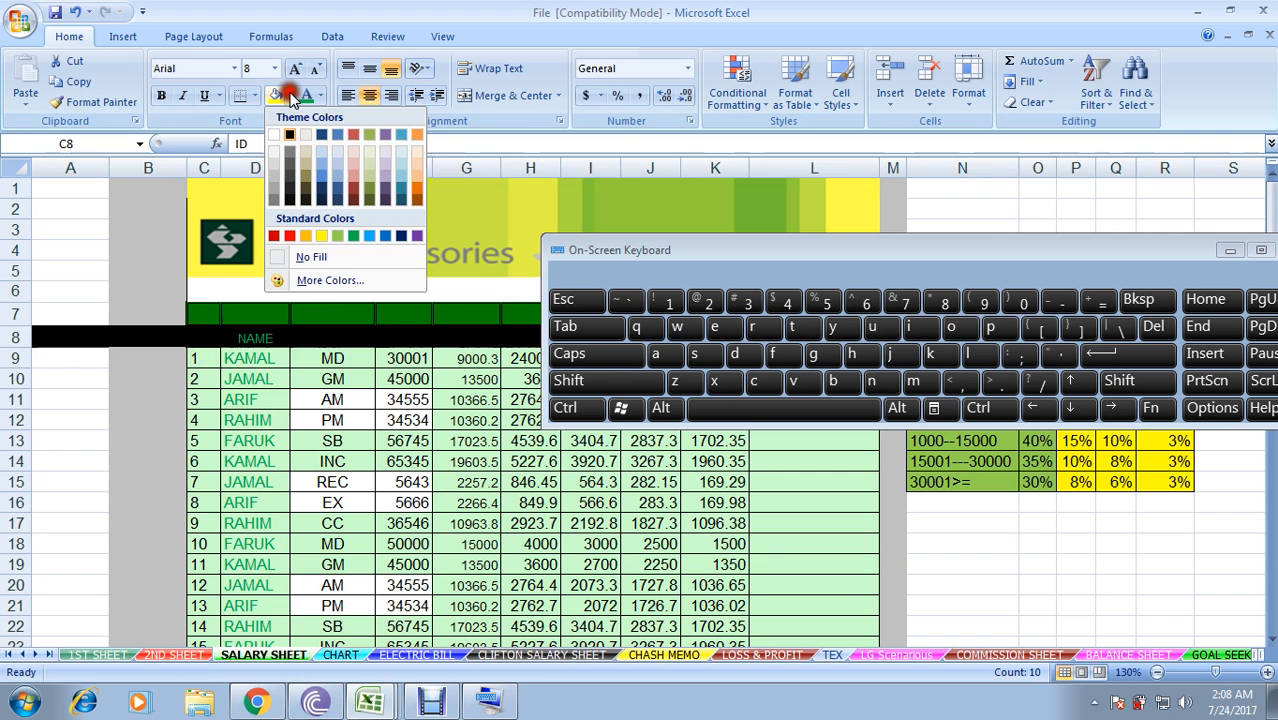
pyautogui.click(290, 134)
pyautogui.click(320, 96)
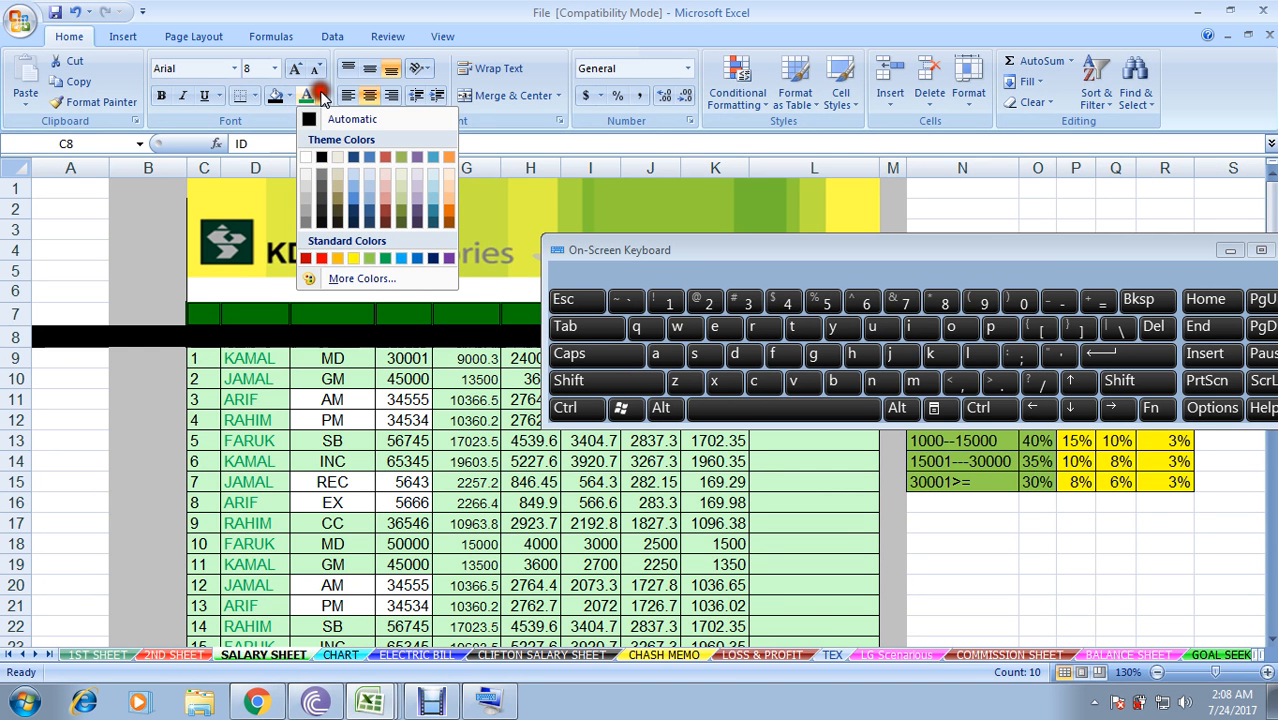
pyautogui.click(306, 157)
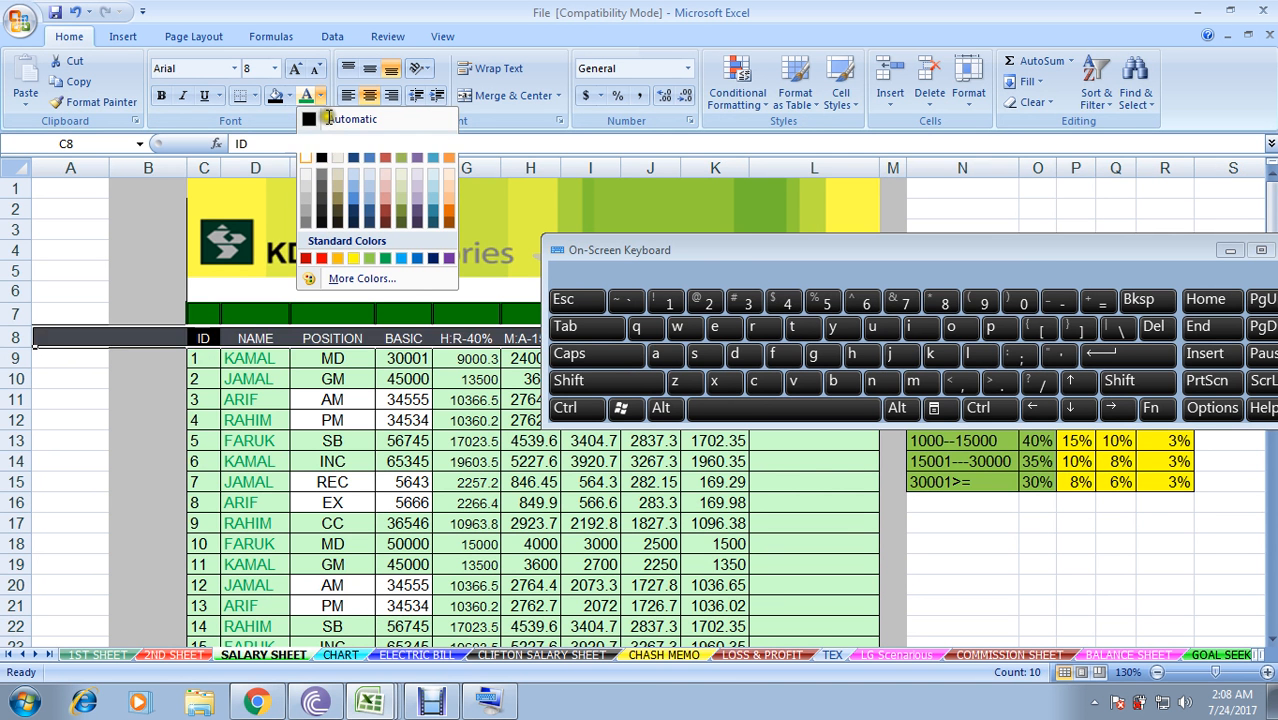
# - Fill the TOTAL SALARY column from L9 down with SUM formulas adding each employee's amounts from BASIC through P:F-3%
pyautogui.moveTo(1204, 250); pyautogui.dragTo(637, 107)
pyautogui.click(714, 379)
pyautogui.moveTo(637, 107); pyautogui.dragTo(624, 85)
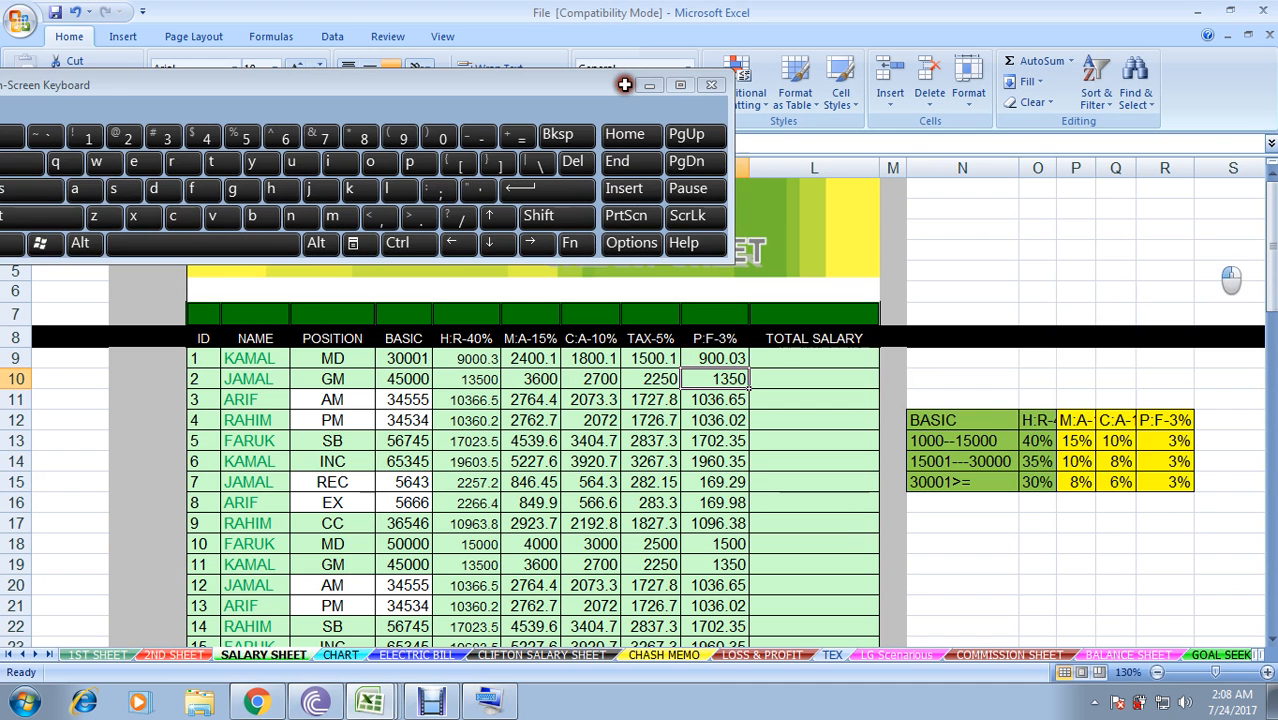
pyautogui.moveTo(800, 440); pyautogui.dragTo(800, 606)
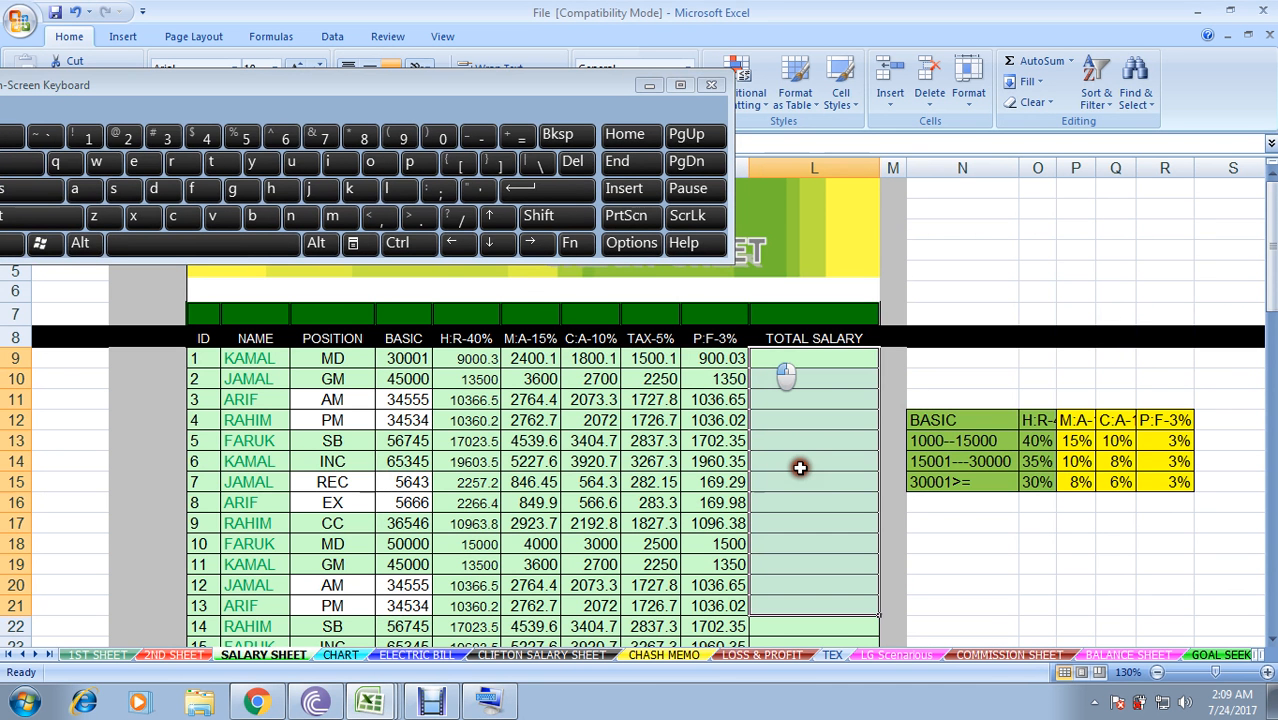
pyautogui.click(800, 467)
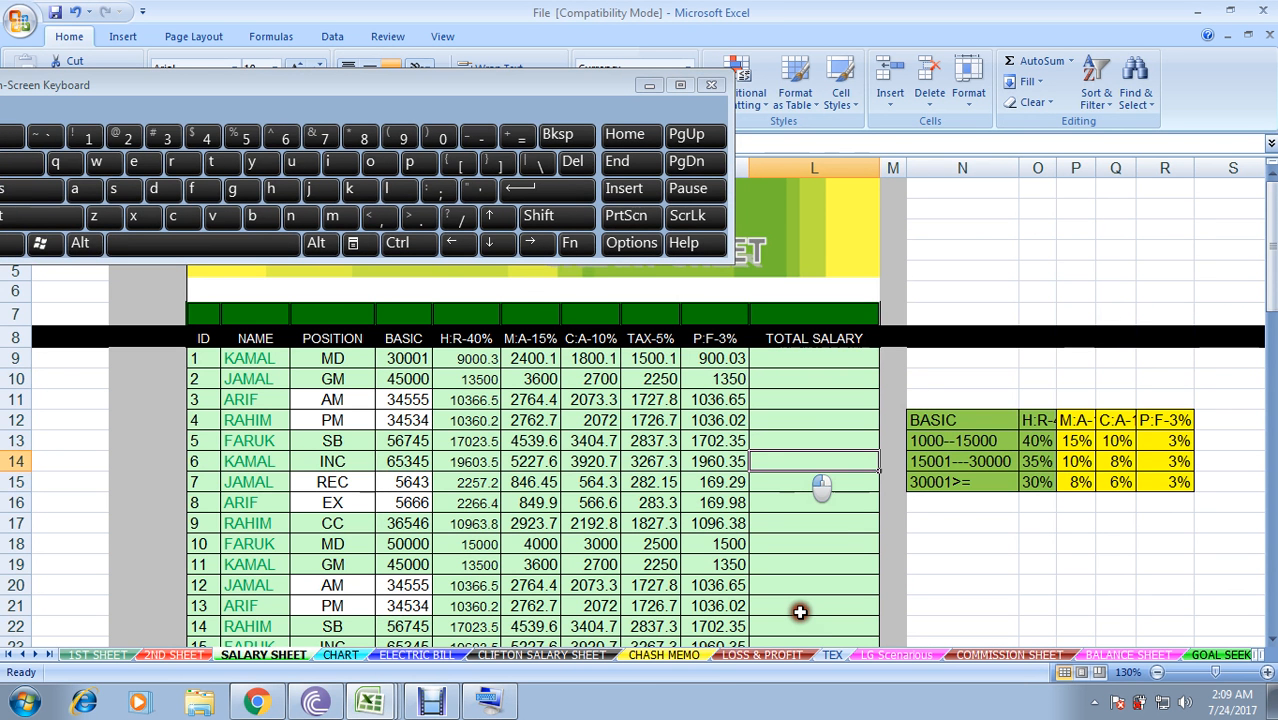
pyautogui.moveTo(475, 362); pyautogui.dragTo(820, 482)
pyautogui.click(821, 365)
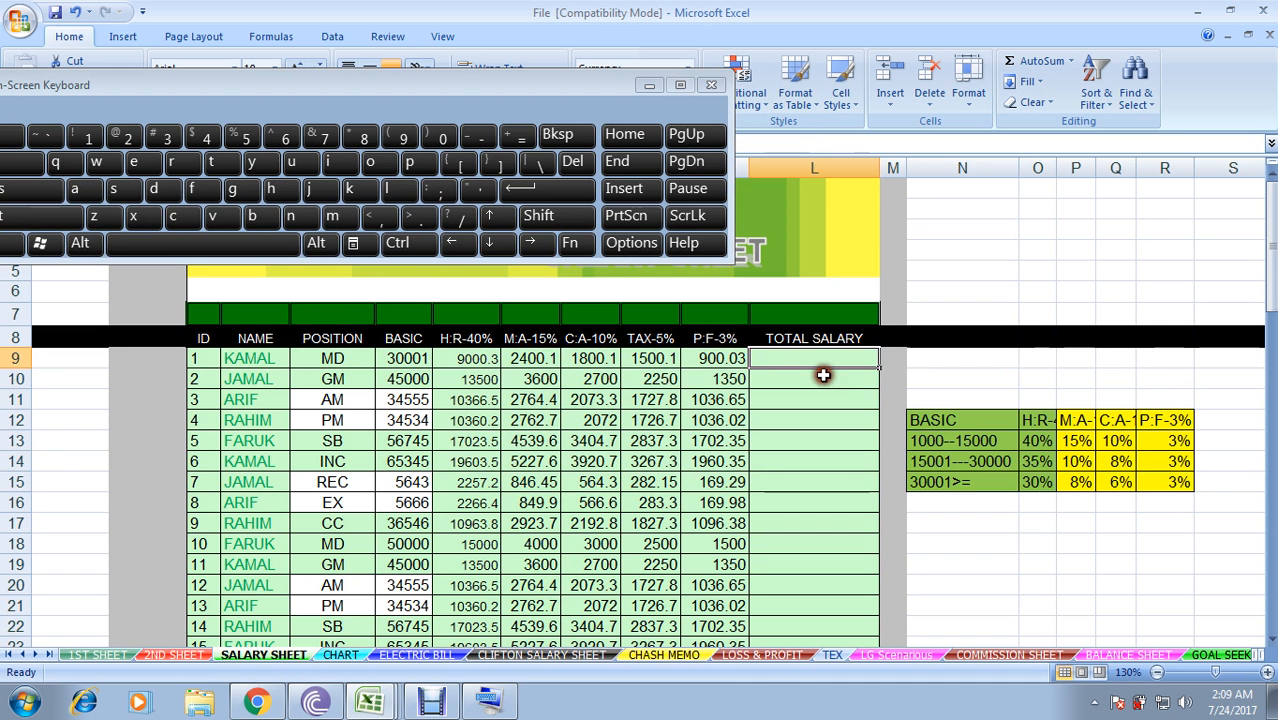
pyautogui.moveTo(822, 368); pyautogui.dragTo(792, 353)
pyautogui.moveTo(792, 353); pyautogui.dragTo(820, 594)
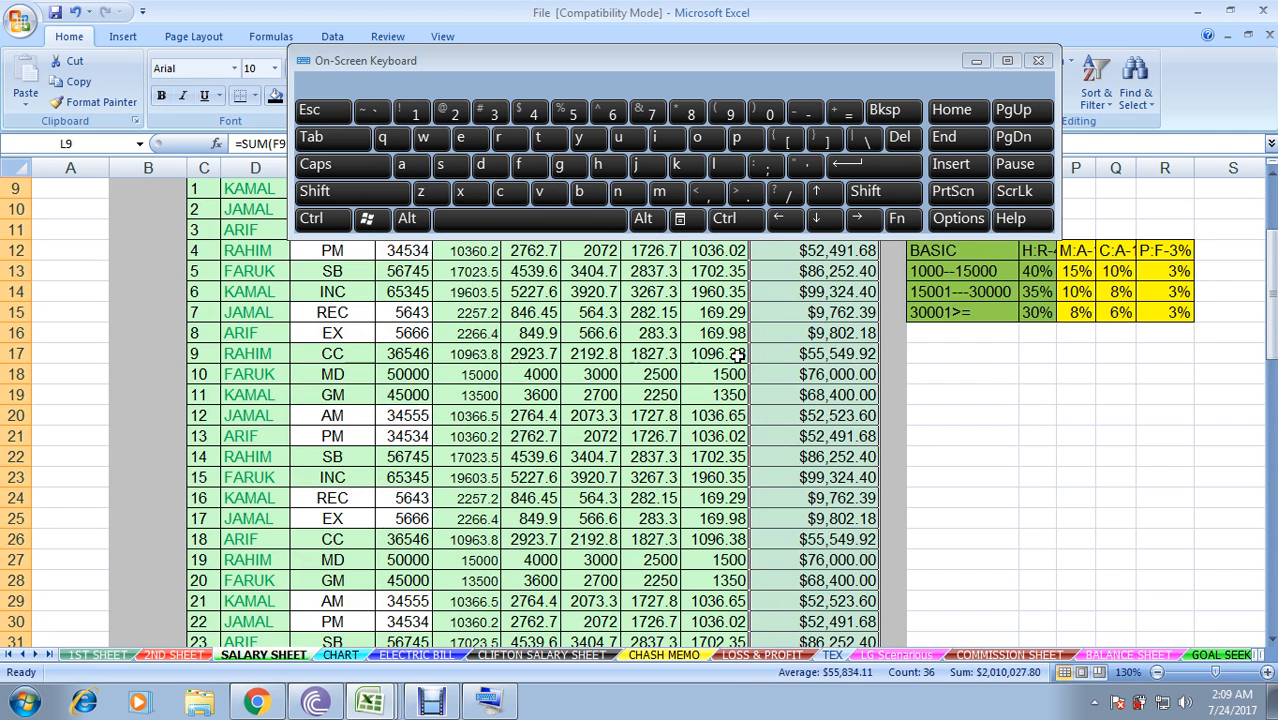
pyautogui.click(815, 395)
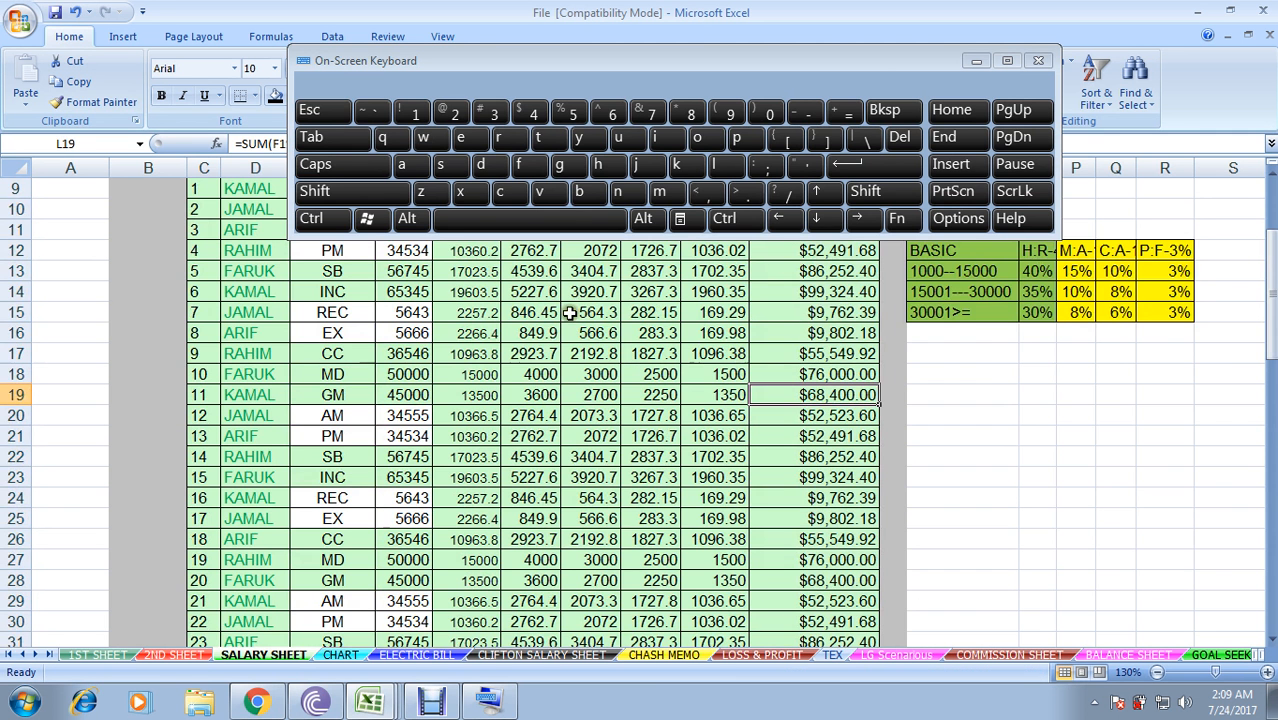
# - Clear the first employee's total in L9 and re-create it with AutoSum's Sum over that row's amounts starting at BASIC
pyautogui.scroll(3, 979, 374)
pyautogui.moveTo(467, 441); pyautogui.dragTo(597, 495)
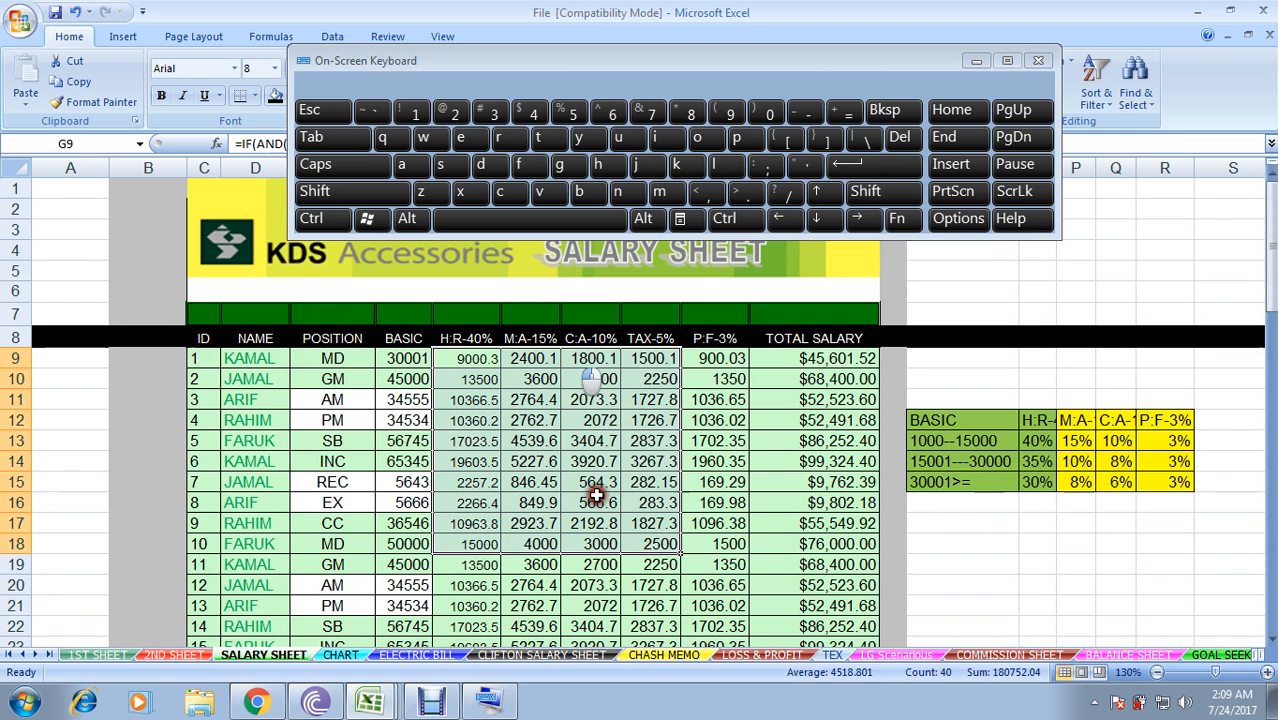
pyautogui.moveTo(820, 358); pyautogui.dragTo(830, 399)
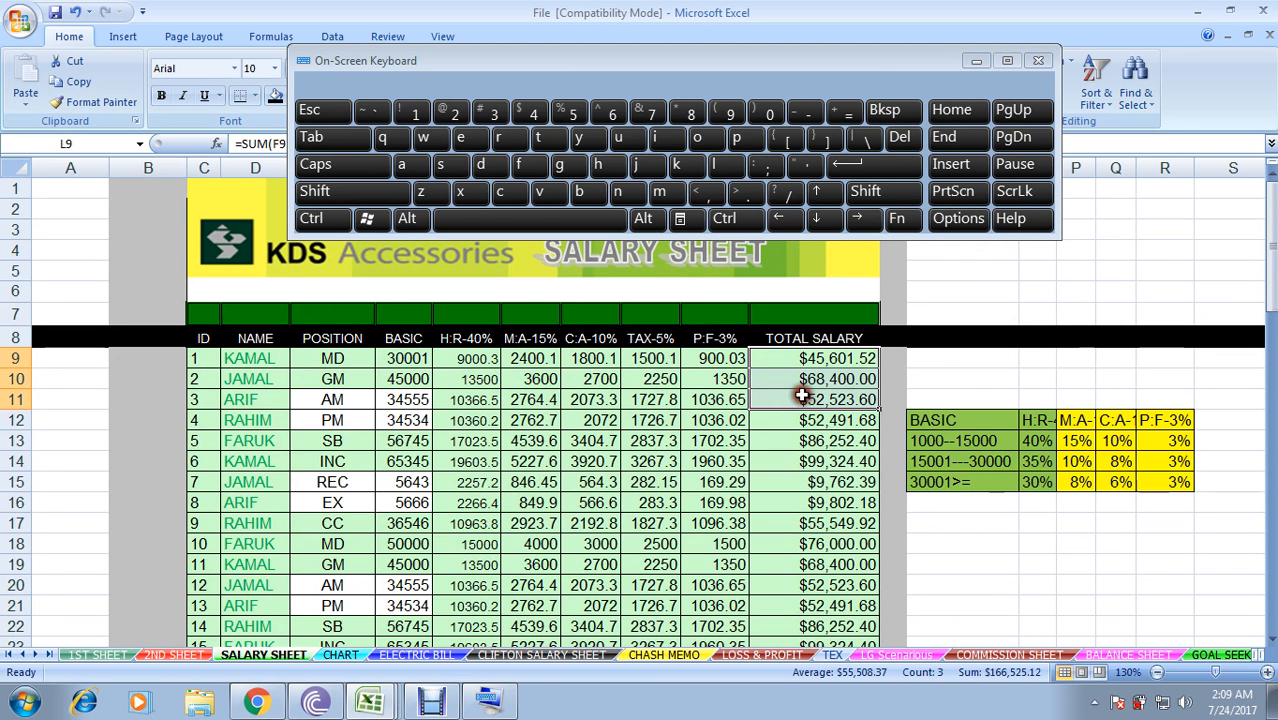
pyautogui.click(802, 361)
pyautogui.press('Delete')
pyautogui.click(800, 362)
pyautogui.moveTo(862, 62); pyautogui.dragTo(942, 85)
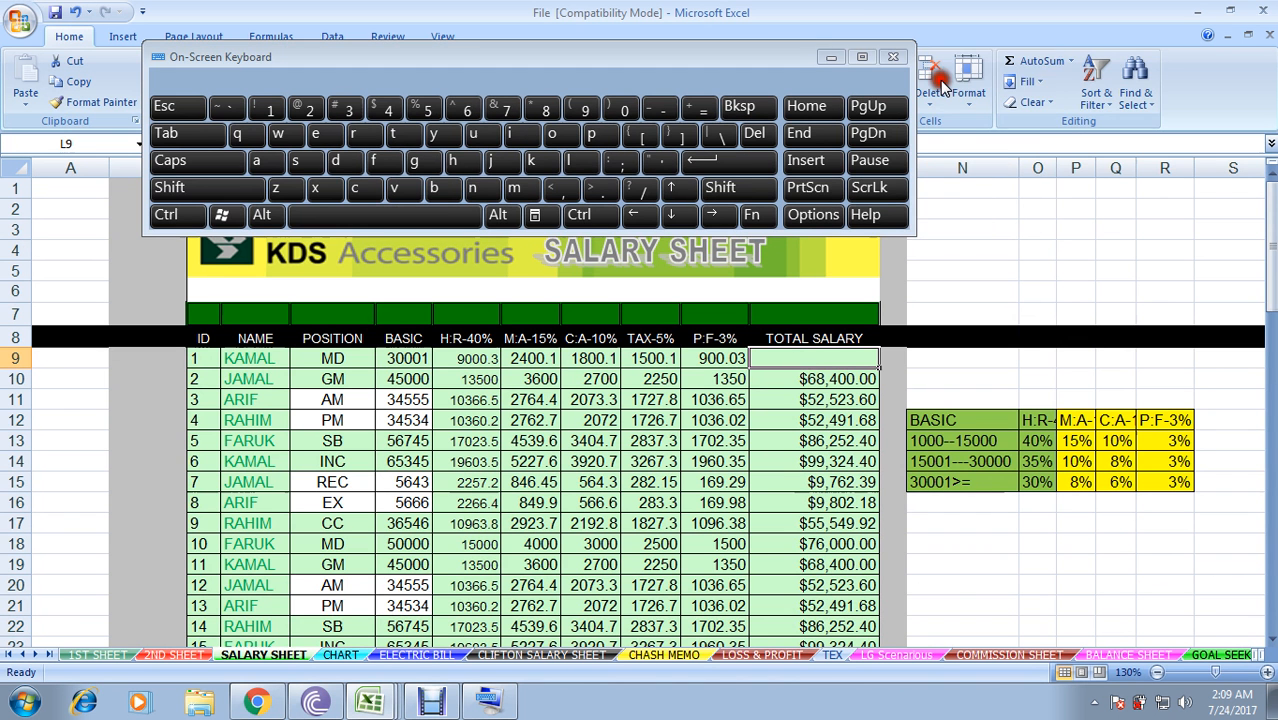
pyautogui.click(1069, 61)
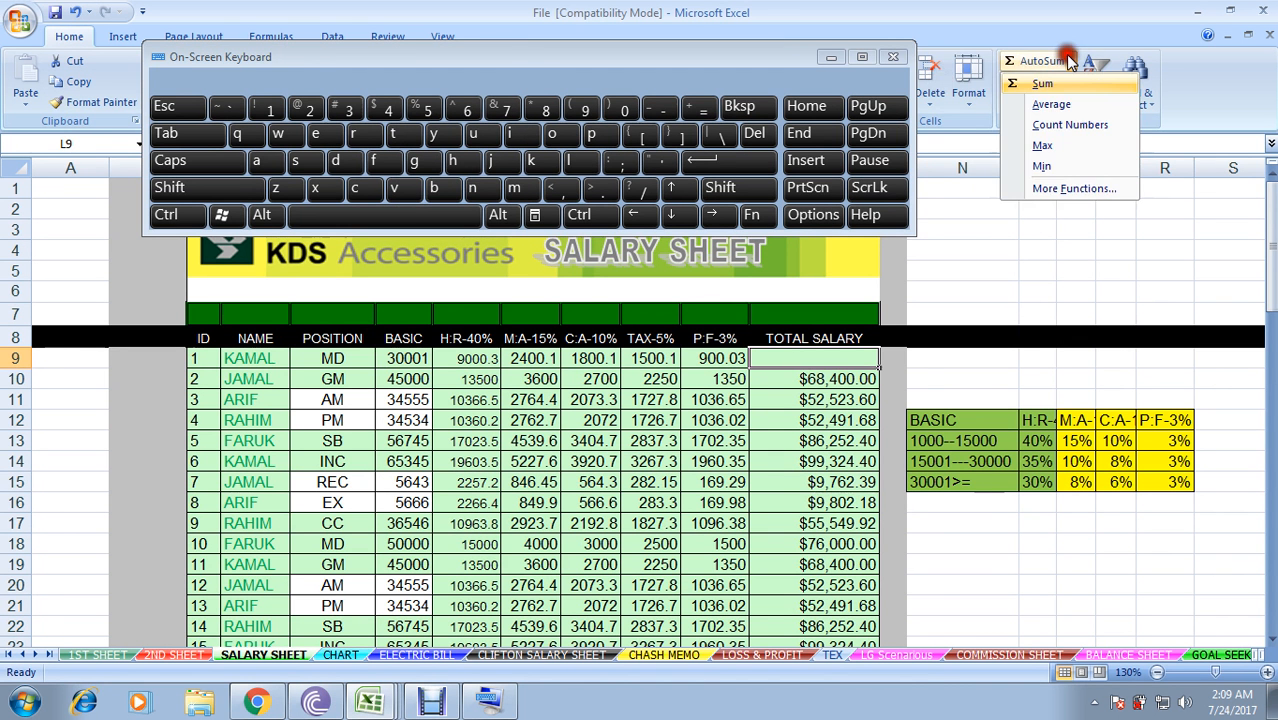
pyautogui.click(1052, 84)
pyautogui.moveTo(403, 358); pyautogui.dragTo(493, 381)
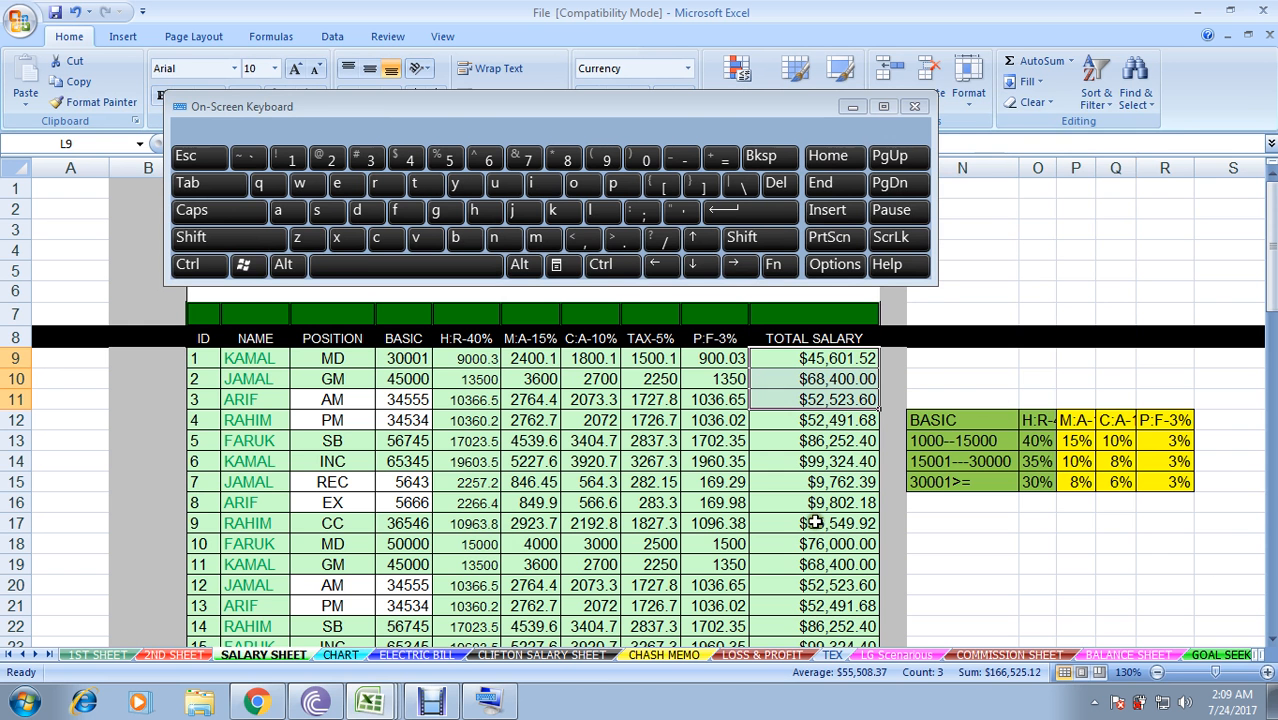
# - Add an AutoSum total in Q16 beneath the C:A percentages of the small rate table
pyautogui.click(1107, 512)
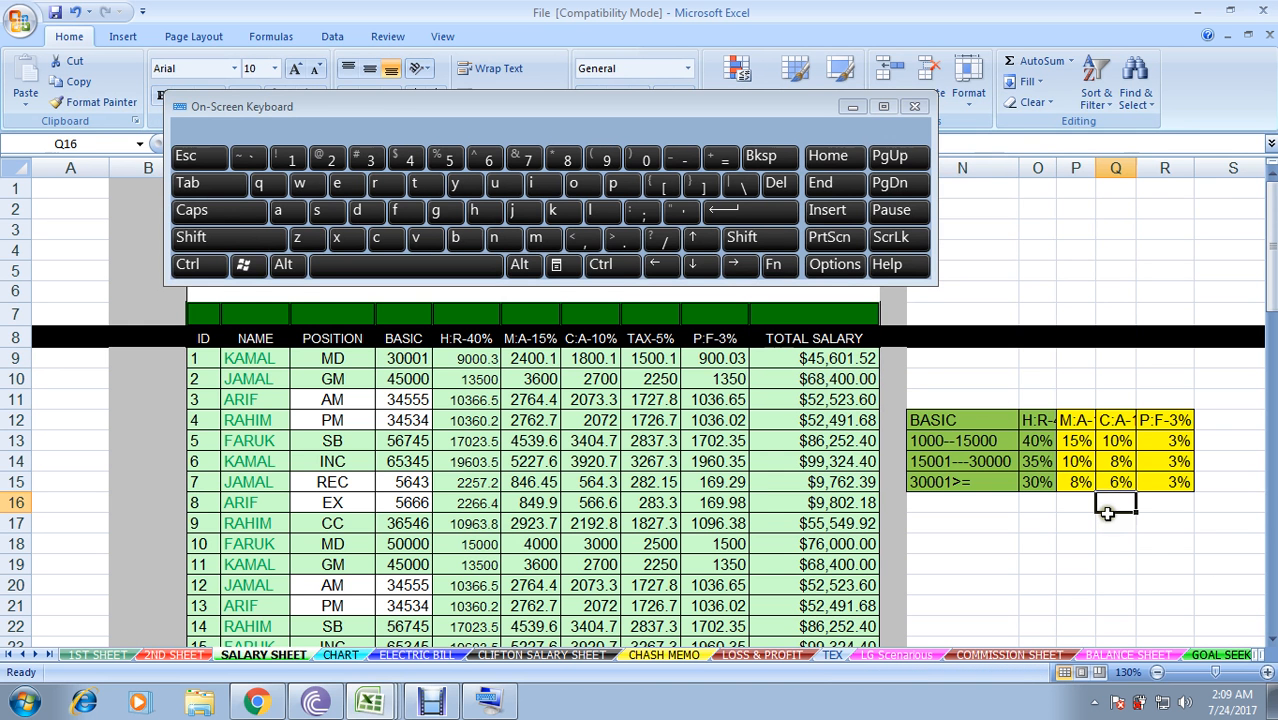
pyautogui.press('alt')
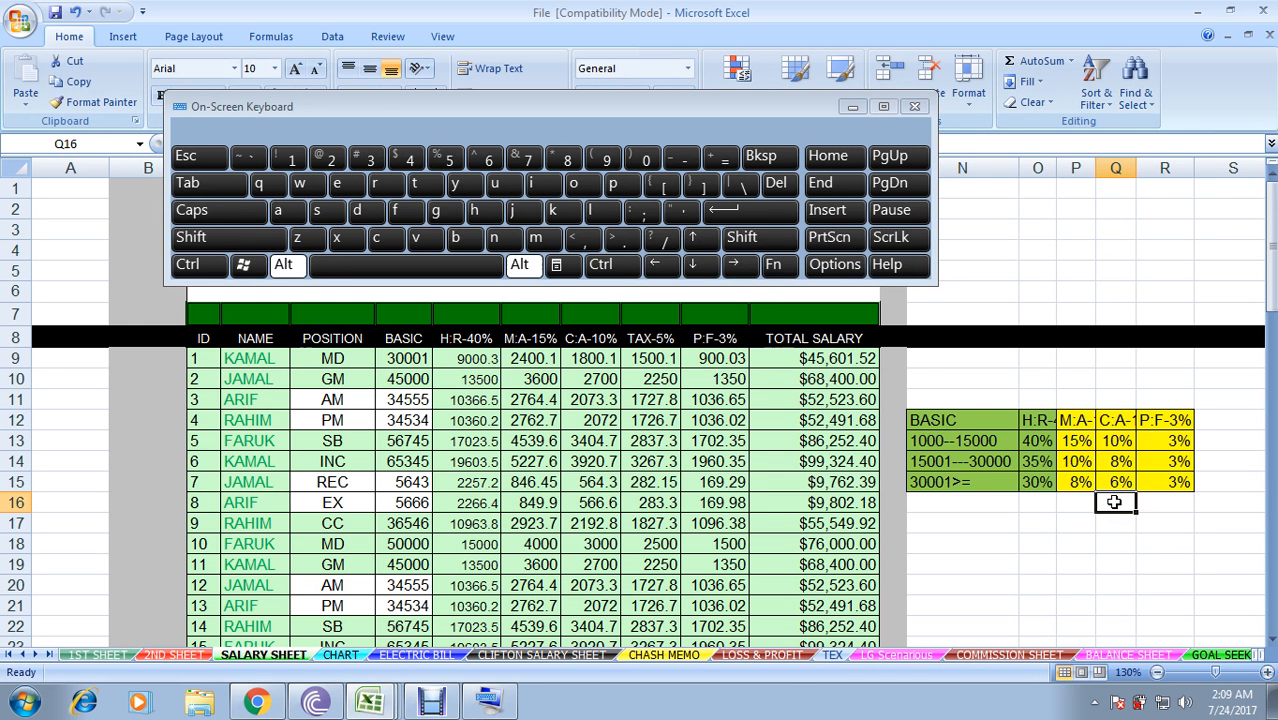
pyautogui.hotkey('alt', '=')
pyautogui.press('Return')
pyautogui.click(1115, 544)
# - Select the entire TAX-5% column J from its header cell and delete it
pyautogui.moveTo(332, 106); pyautogui.dragTo(547, 112)
pyautogui.click(754, 112)
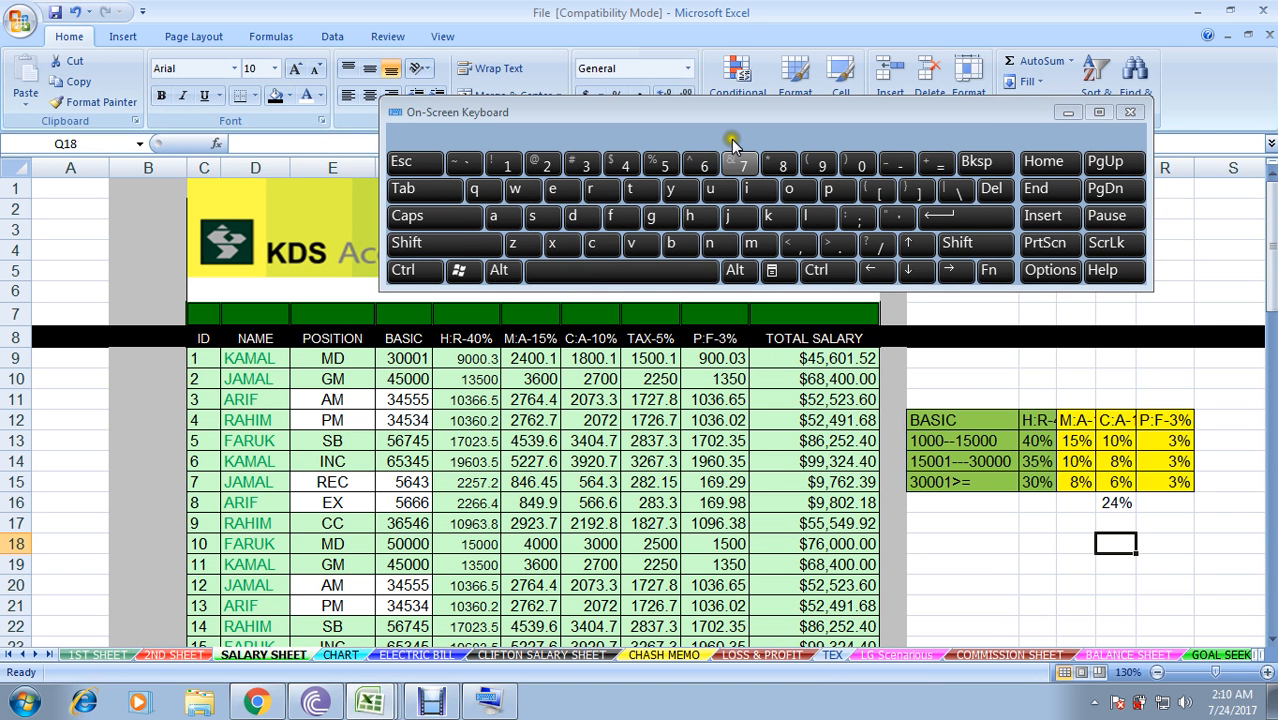
pyautogui.moveTo(731, 118); pyautogui.dragTo(1148, 130)
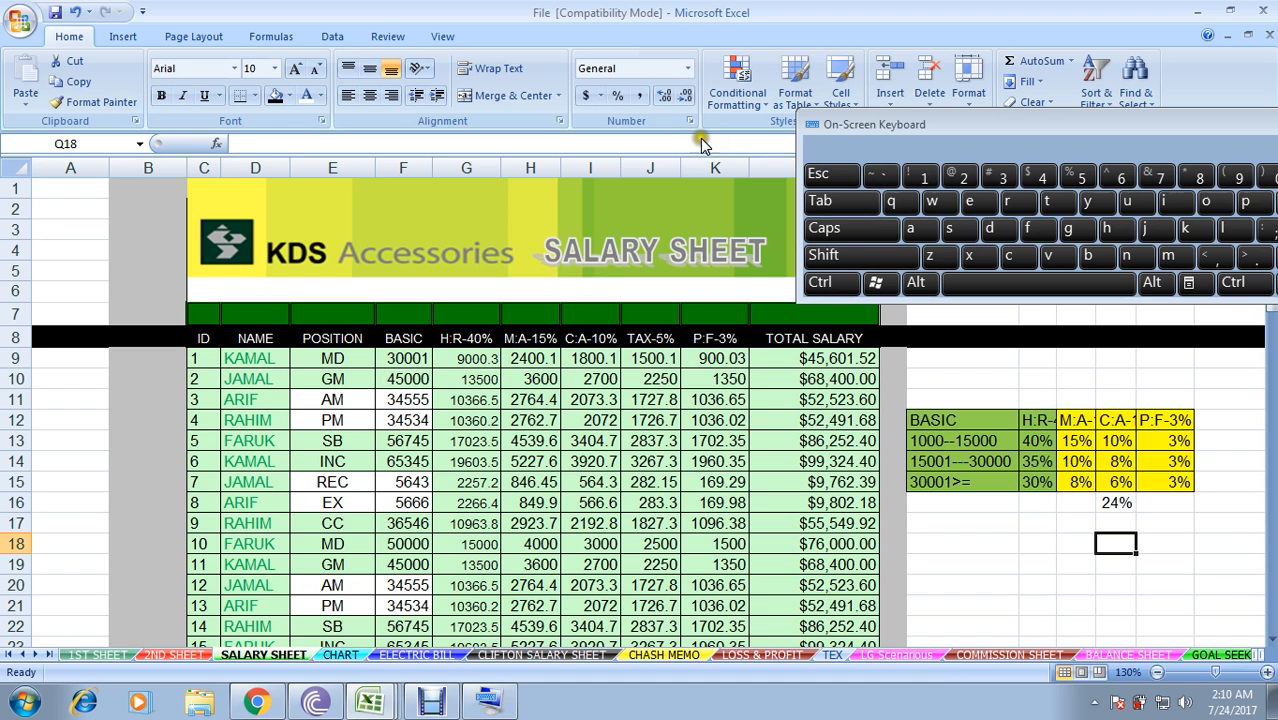
pyautogui.click(650, 338)
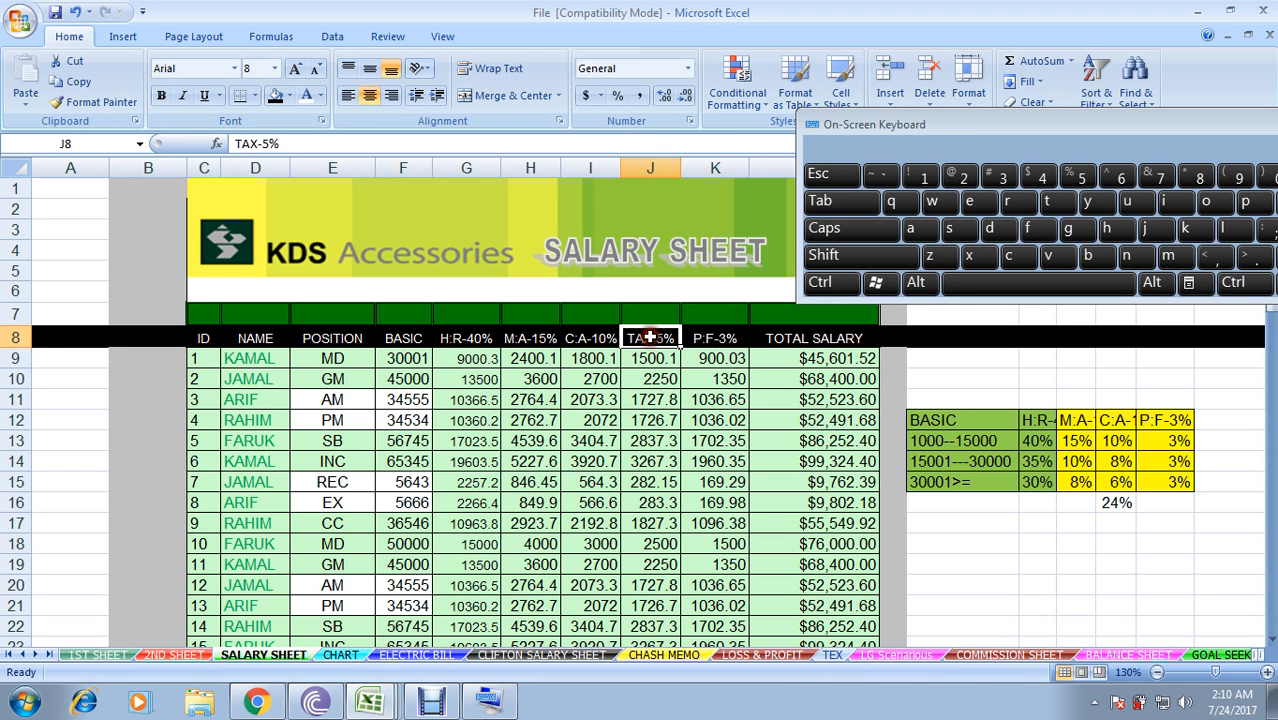
pyautogui.moveTo(652, 356); pyautogui.dragTo(645, 357)
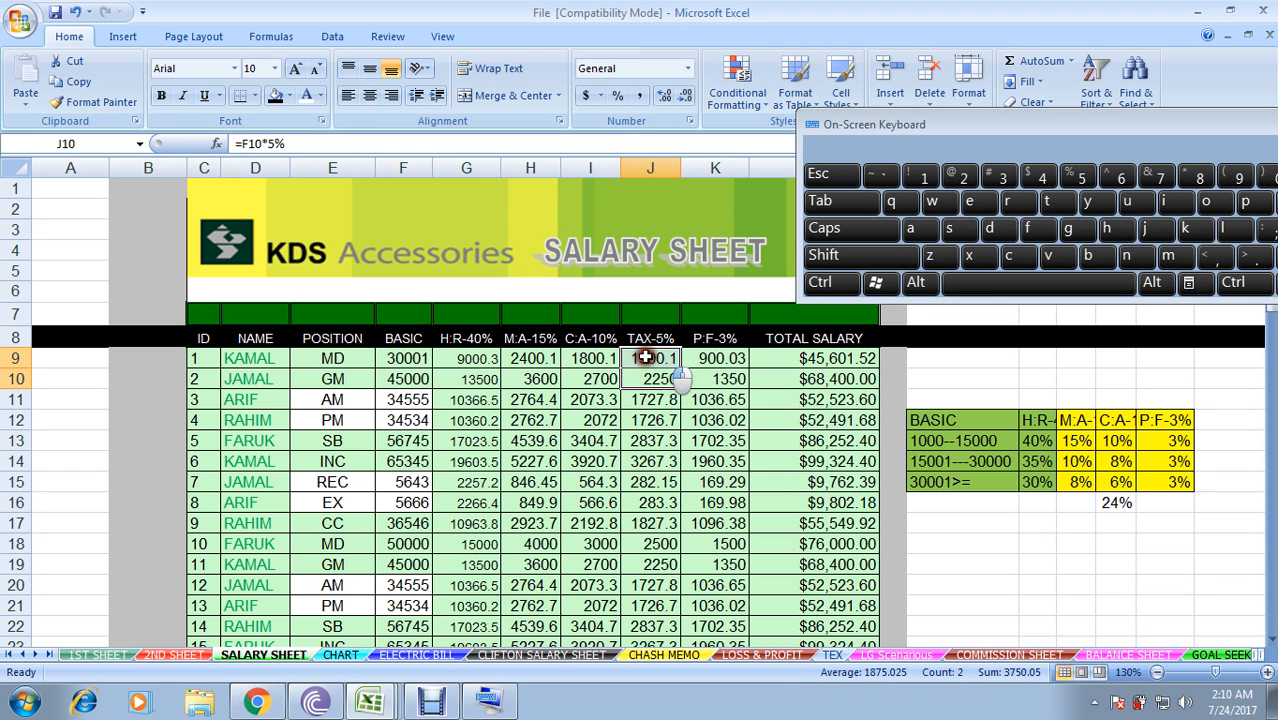
pyautogui.click(658, 337)
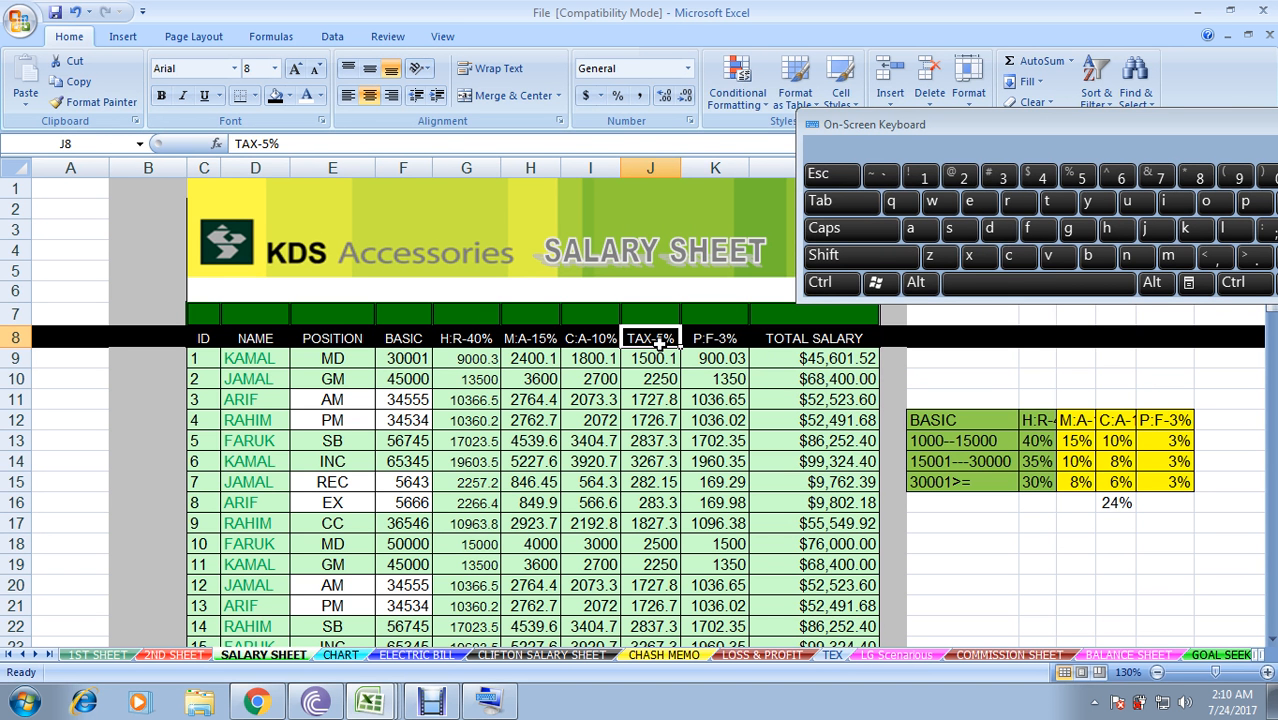
pyautogui.hotkey('ctrl', 'space')
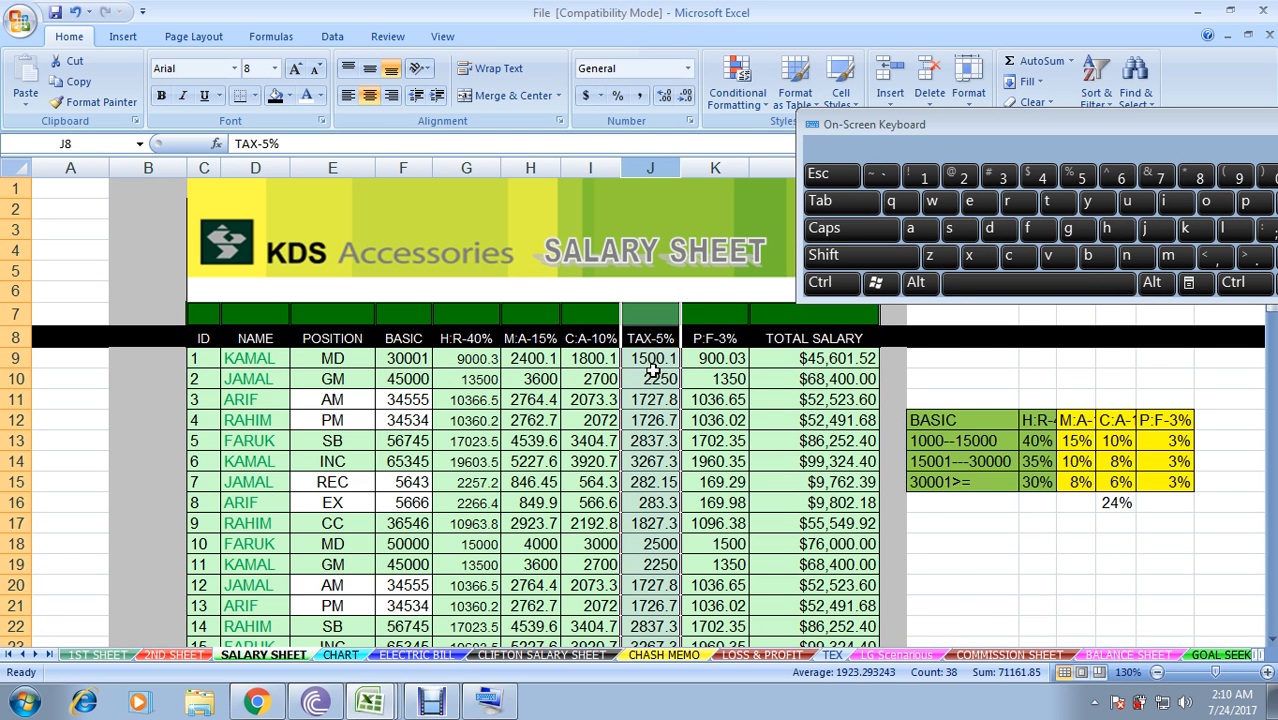
pyautogui.press('ctrl')
pyautogui.hotkey('ctrl', '-')
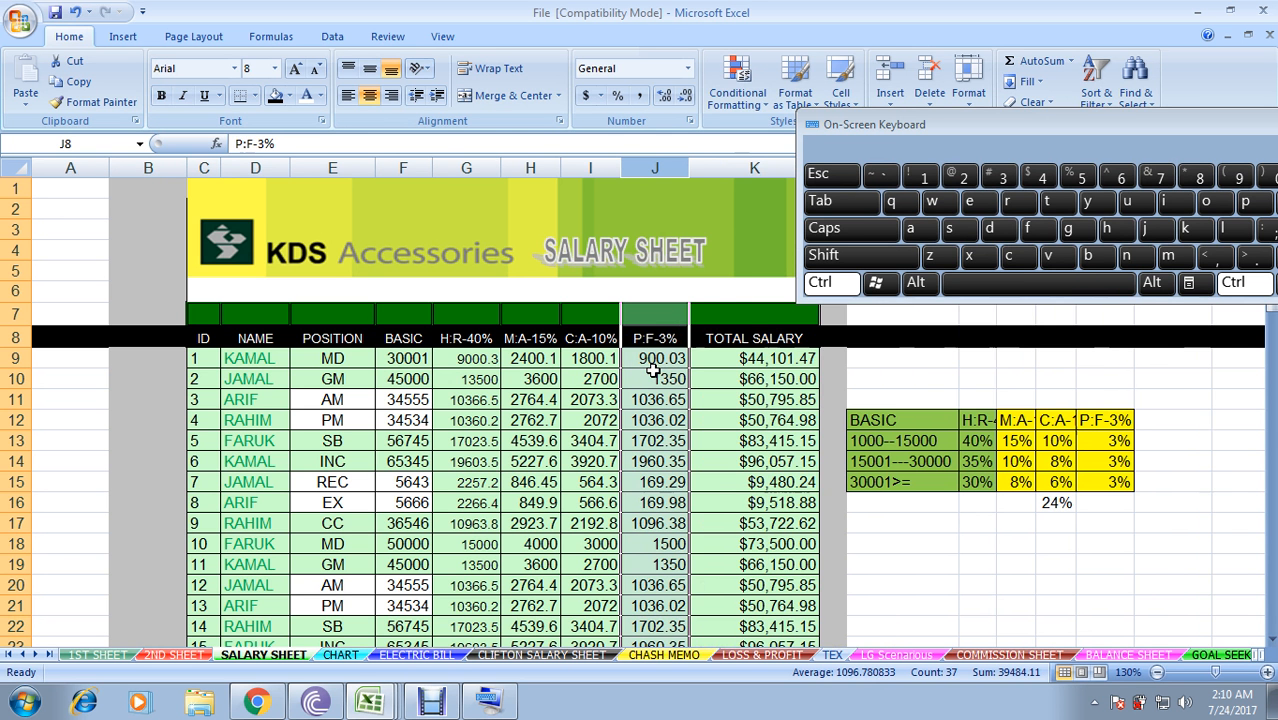
# - Delete the entire C:A-10% column of the salary table, starting from its cell I11
pyautogui.click(601, 401)
pyautogui.hotkey('ctrl', '-')
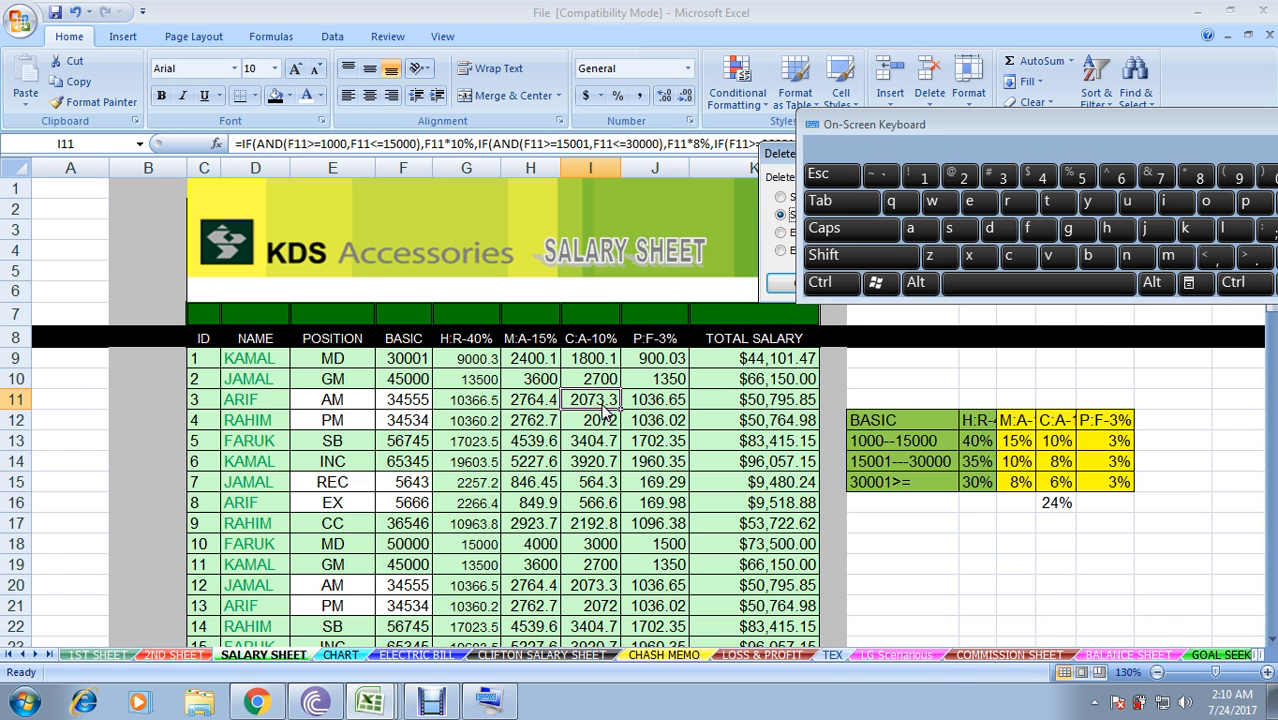
pyautogui.moveTo(779, 154); pyautogui.dragTo(662, 203)
pyautogui.moveTo(763, 156); pyautogui.dragTo(672, 157)
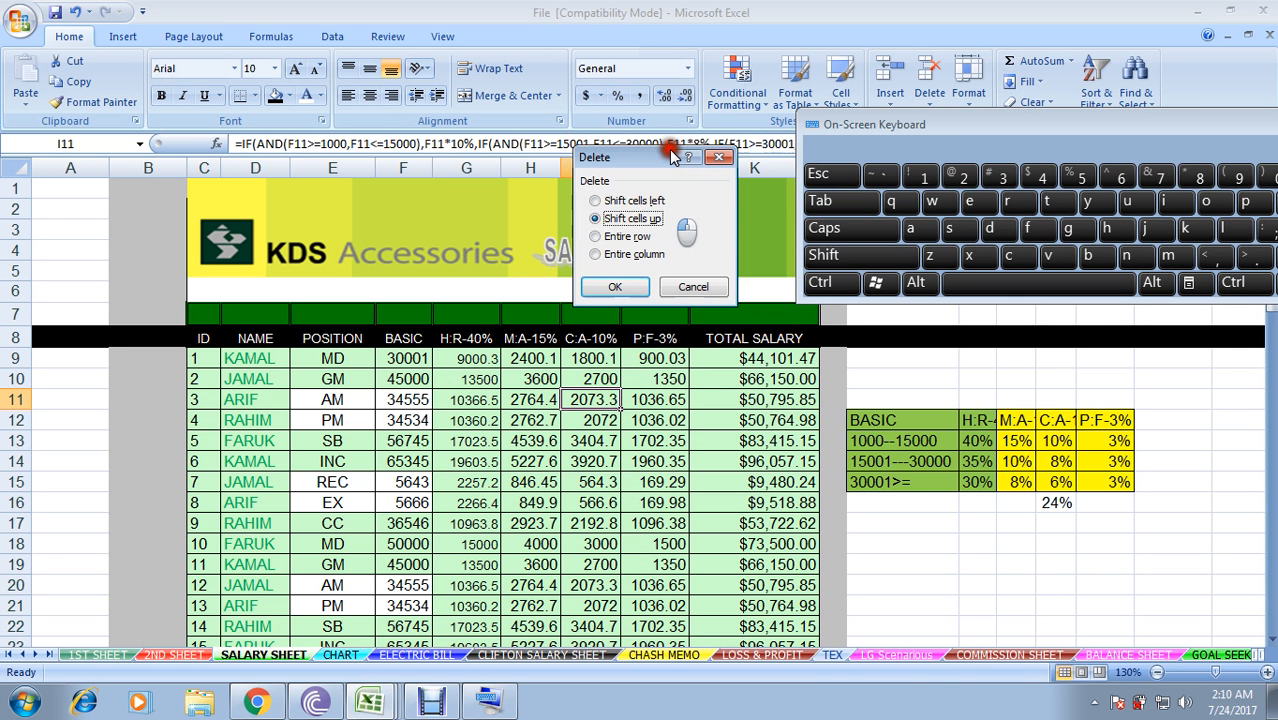
pyautogui.click(594, 237)
pyautogui.click(595, 253)
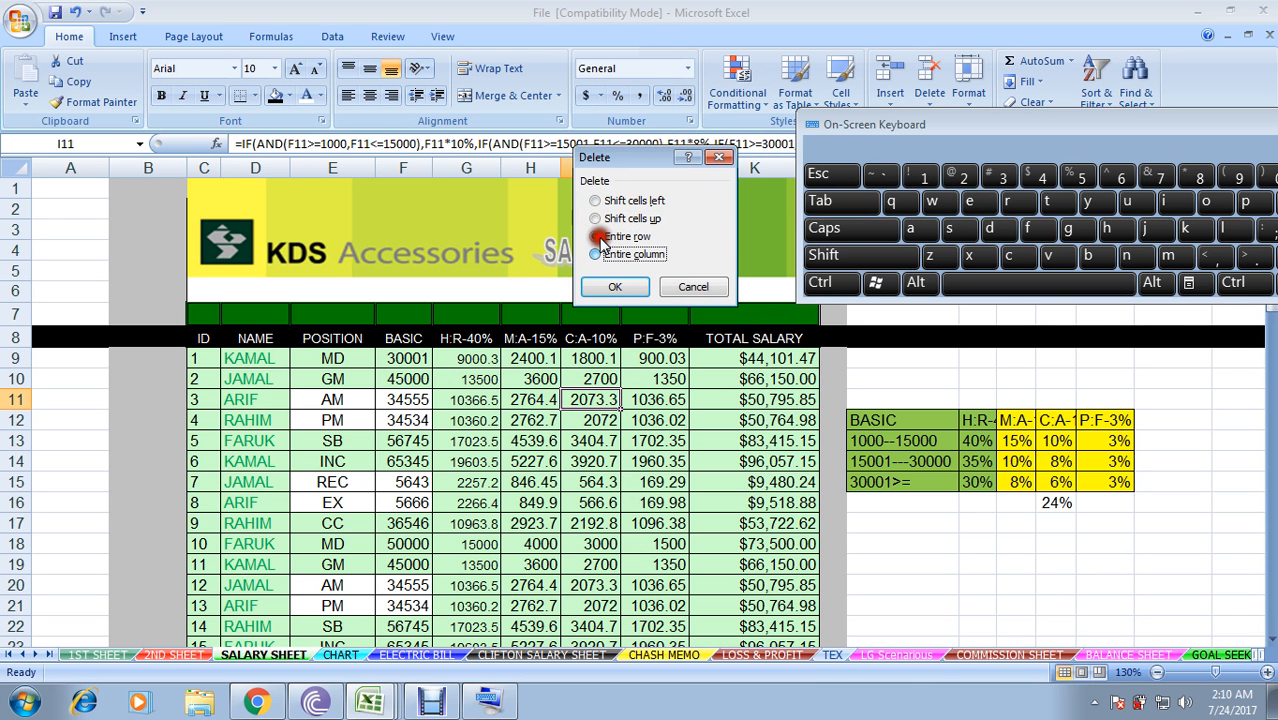
pyautogui.click(598, 255)
pyautogui.click(597, 233)
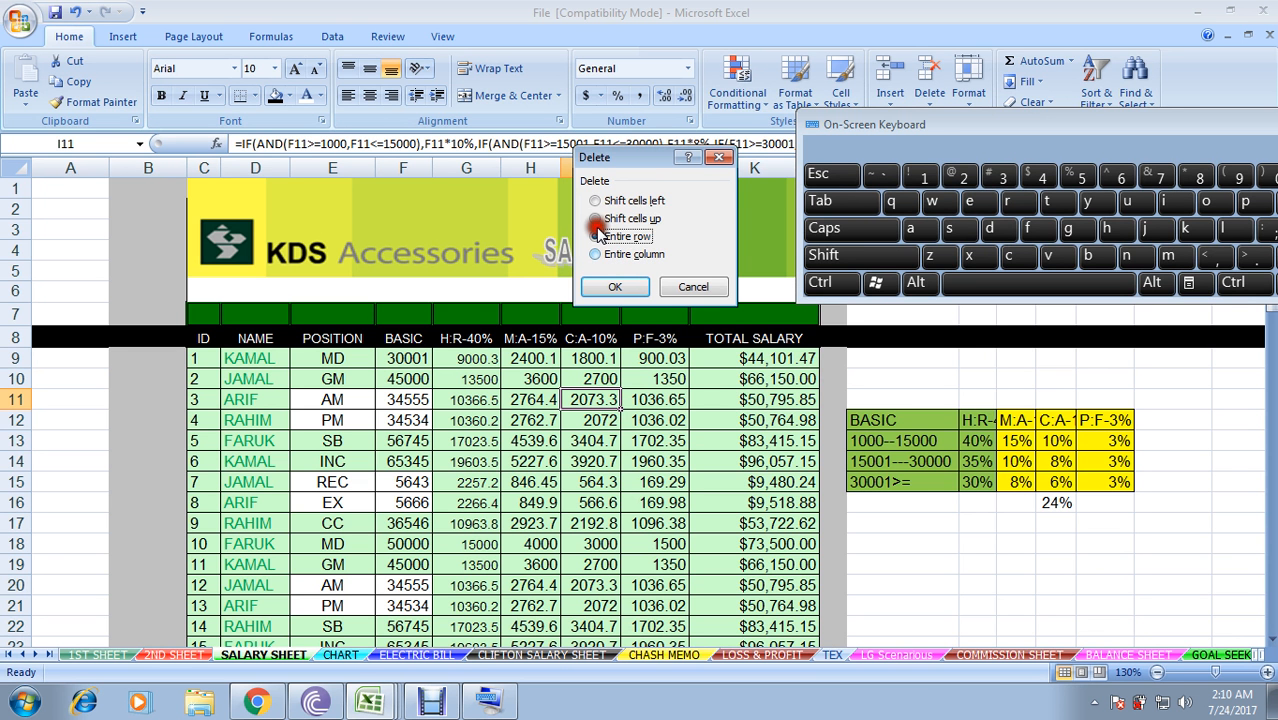
pyautogui.click(597, 253)
pyautogui.click(598, 237)
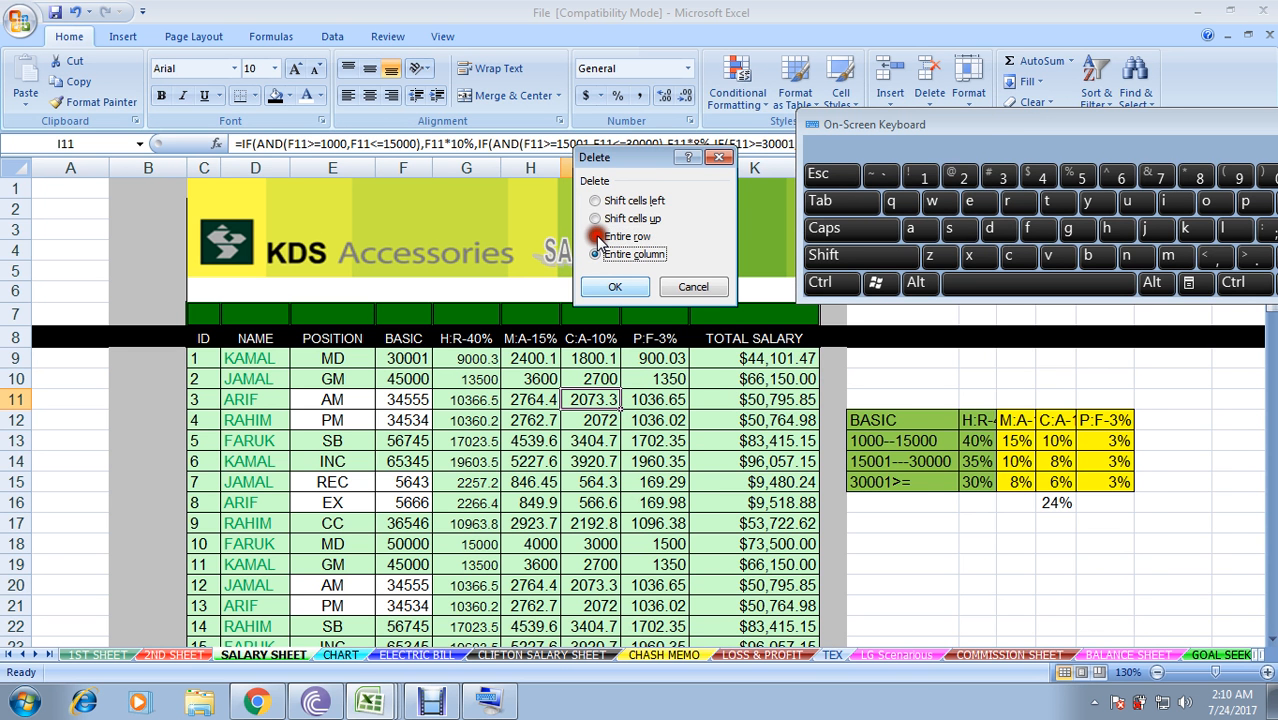
pyautogui.click(604, 291)
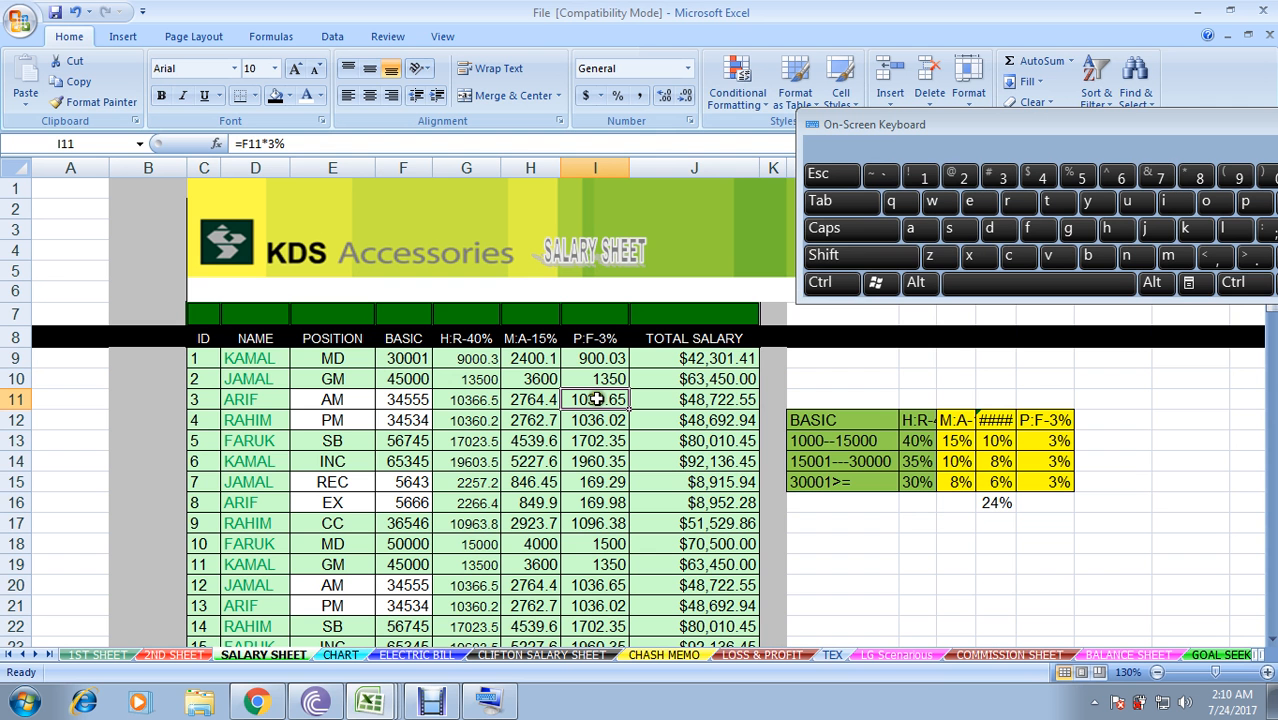
# - Insert an entire blank column at I11, between M:A-15% and P:F-3%
pyautogui.press('ctrl')
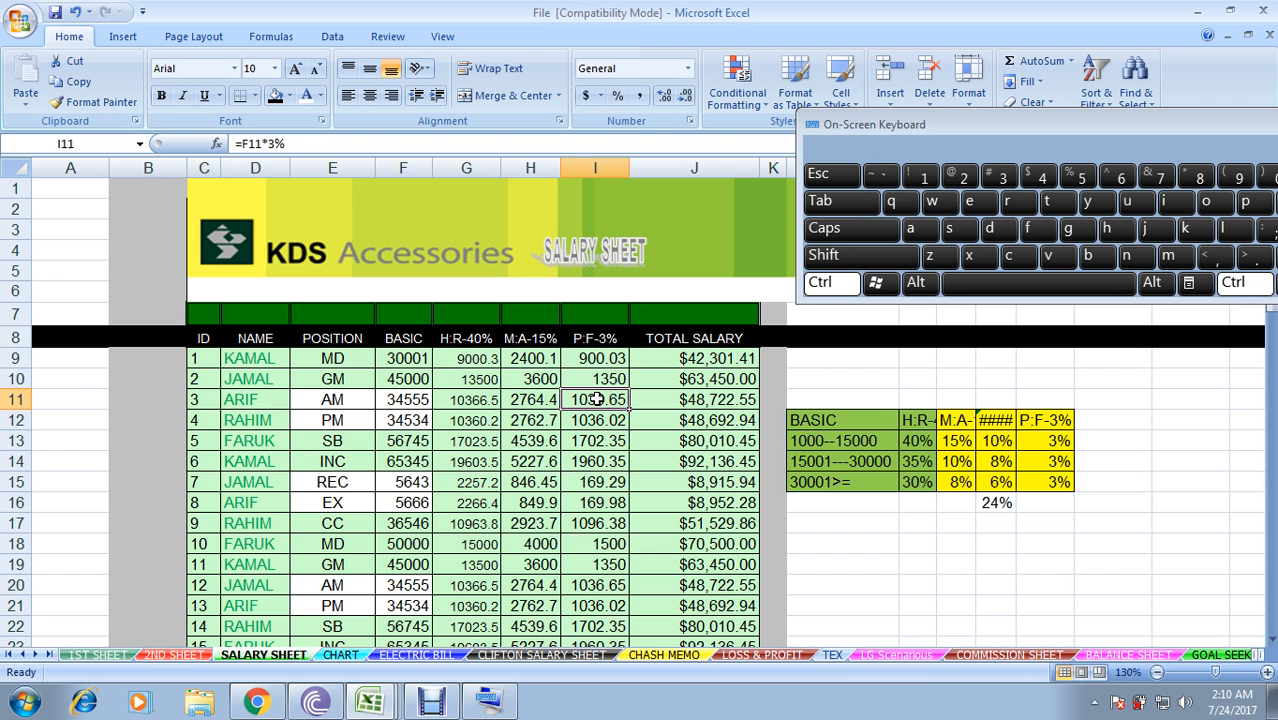
pyautogui.press('shift')
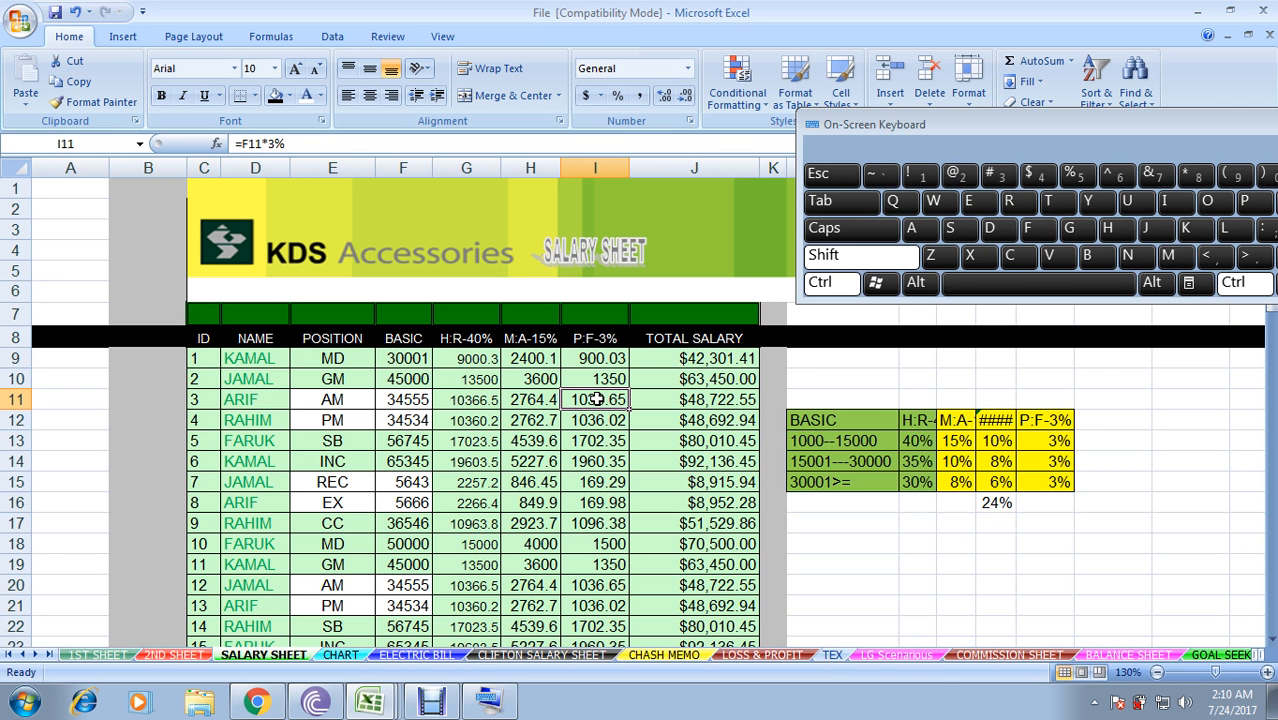
pyautogui.click(815, 258)
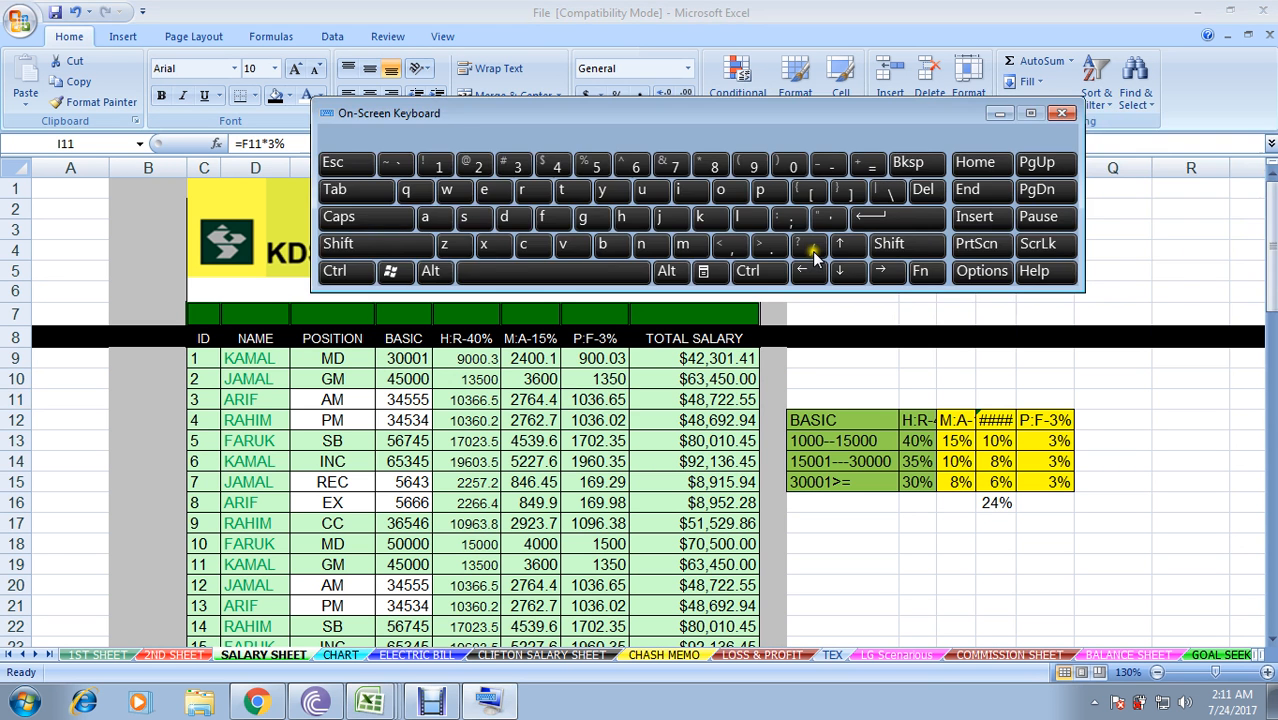
pyautogui.click(446, 113)
pyautogui.hotkey('ctrl', 'shift')
pyautogui.click(350, 275)
pyautogui.hotkey('ctrl', 'shift', '-')
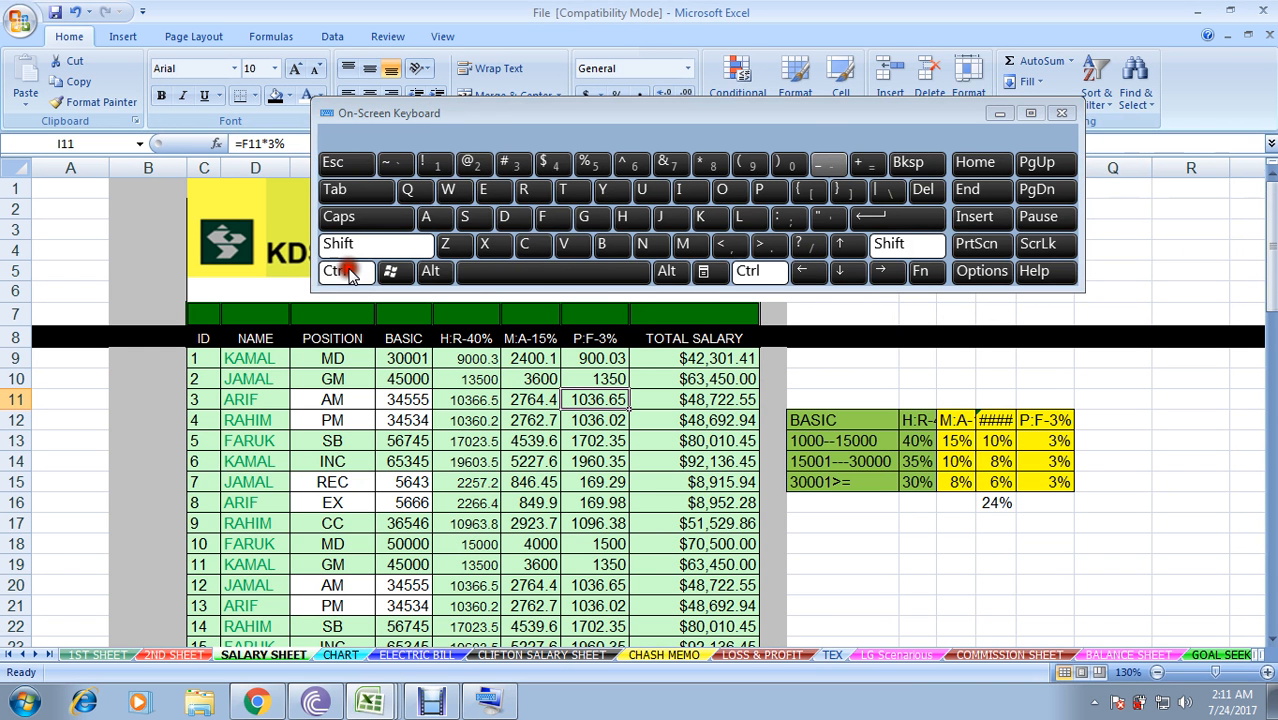
pyautogui.click(871, 163)
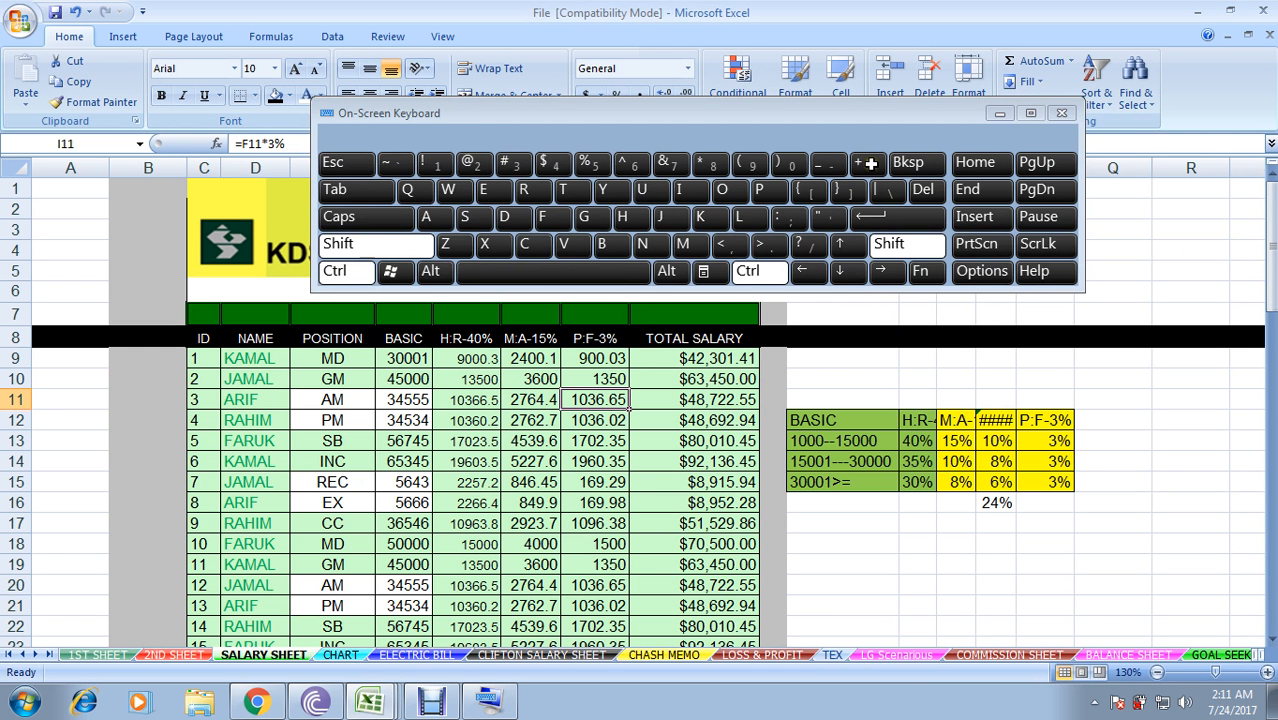
pyautogui.moveTo(600, 113); pyautogui.dragTo(1099, 234)
pyautogui.click(593, 254)
pyautogui.click(637, 256)
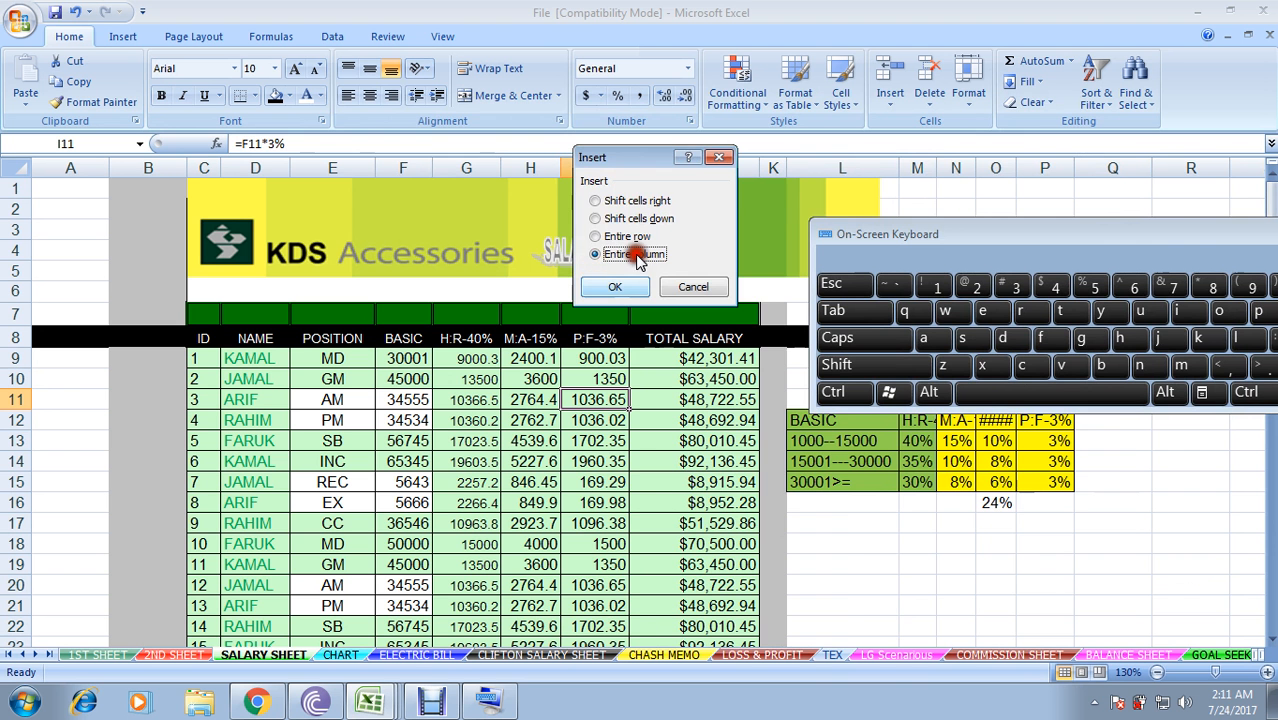
pyautogui.click(607, 288)
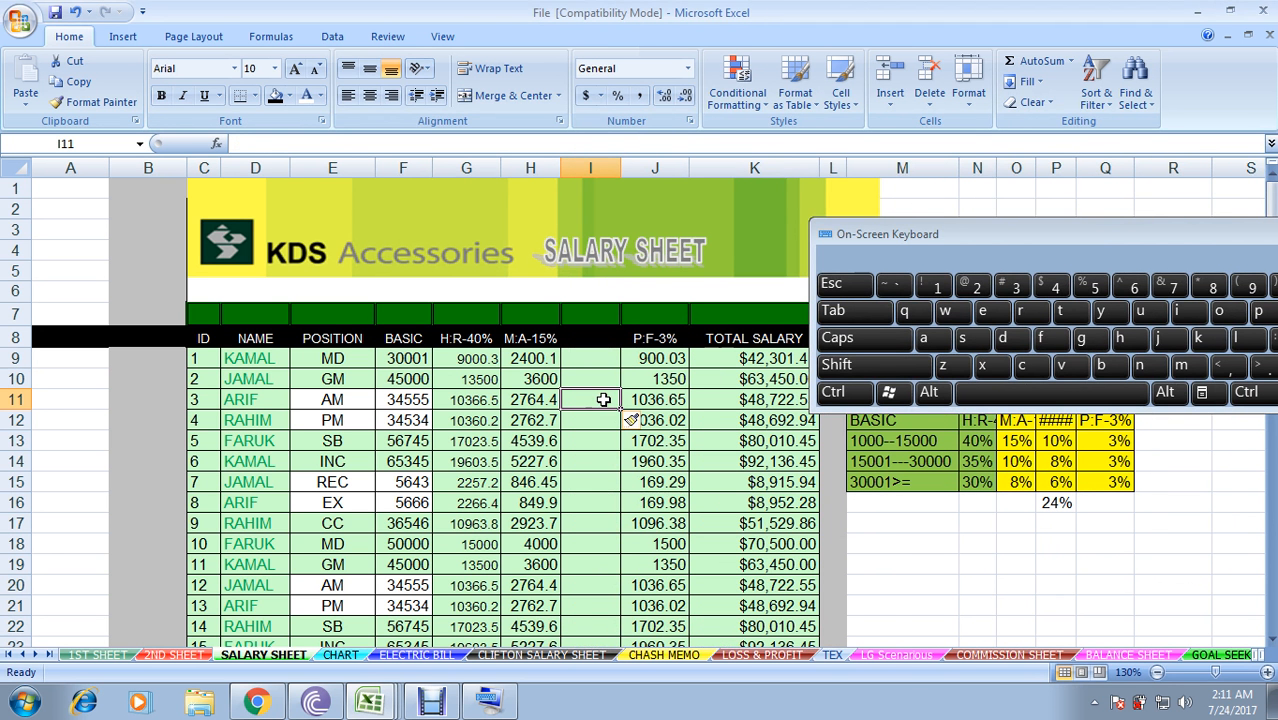
# - Clear the POSITION entries in E37:E44 for employees 29 to 36
pyautogui.scroll(-11, 605, 397)
pyautogui.moveTo(334, 291); pyautogui.dragTo(334, 353)
pyautogui.moveTo(332, 250); pyautogui.dragTo(343, 387)
pyautogui.press('Delete')
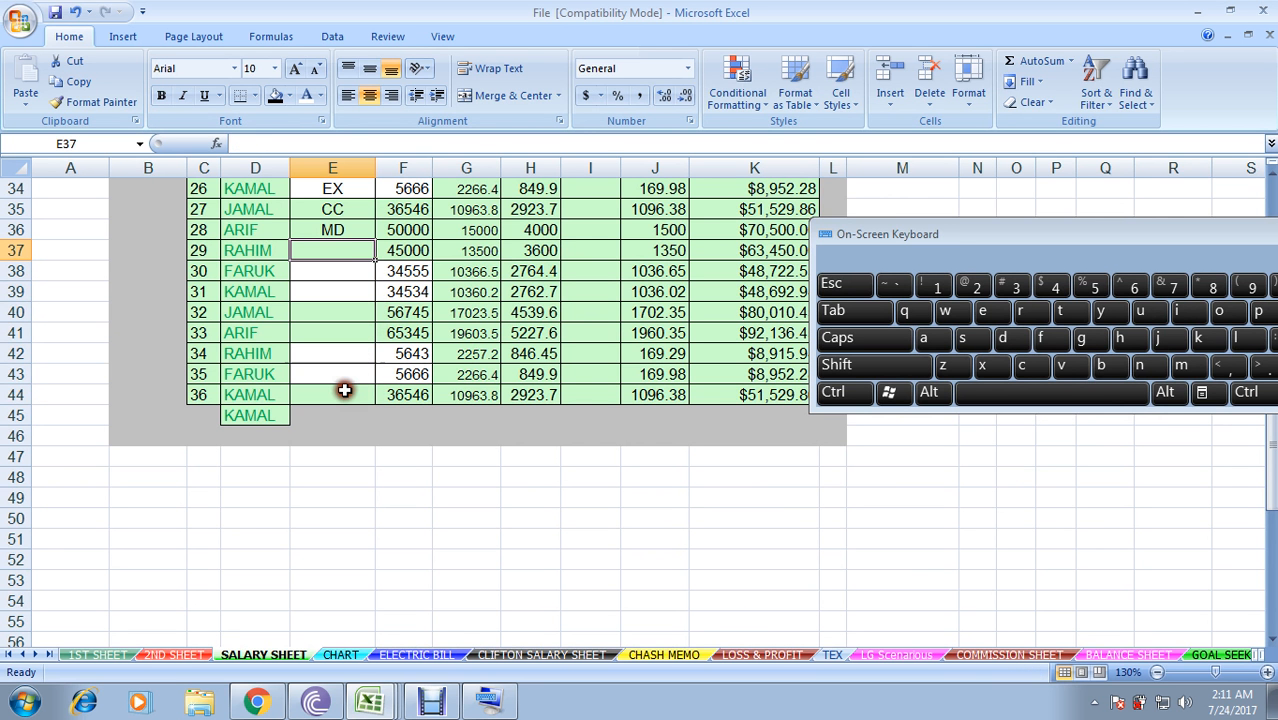
# - Fill the MD position from E36 down through E50
pyautogui.press('Up')
pyautogui.moveTo(332, 415); pyautogui.dragTo(336, 518)
pyautogui.hotkey('ctrl', 'd')
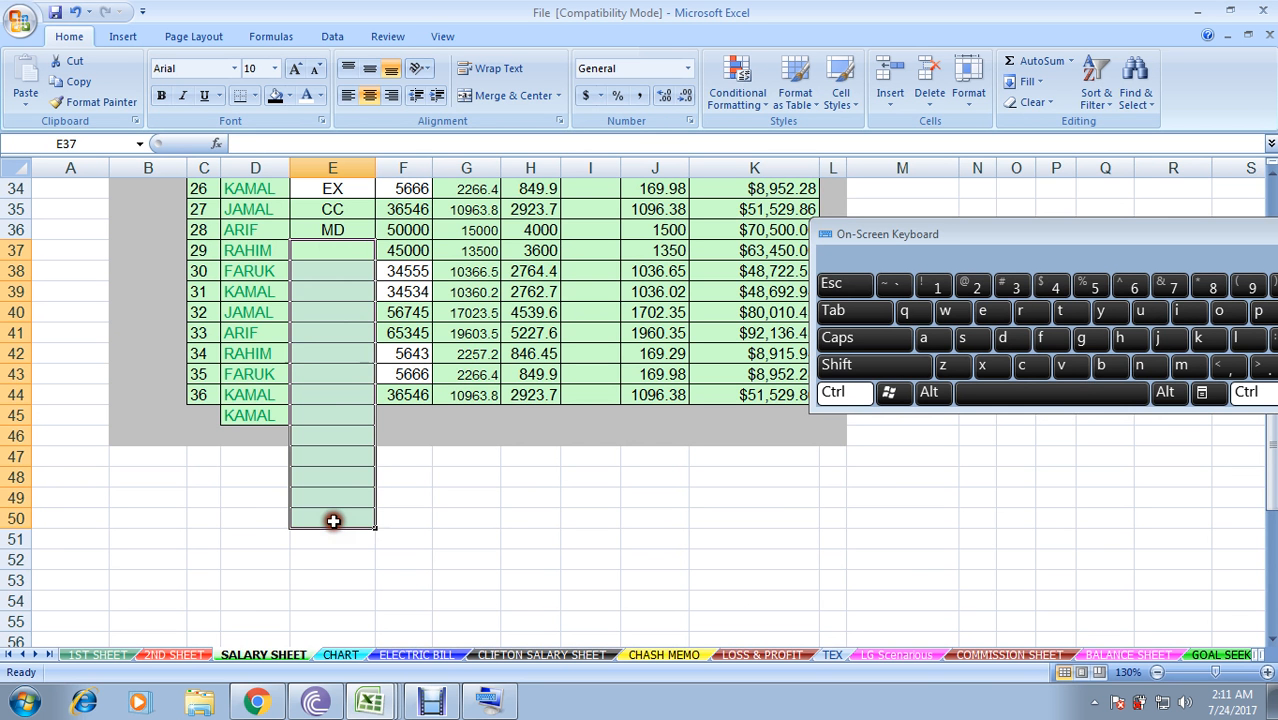
pyautogui.moveTo(332, 230); pyautogui.dragTo(333, 518)
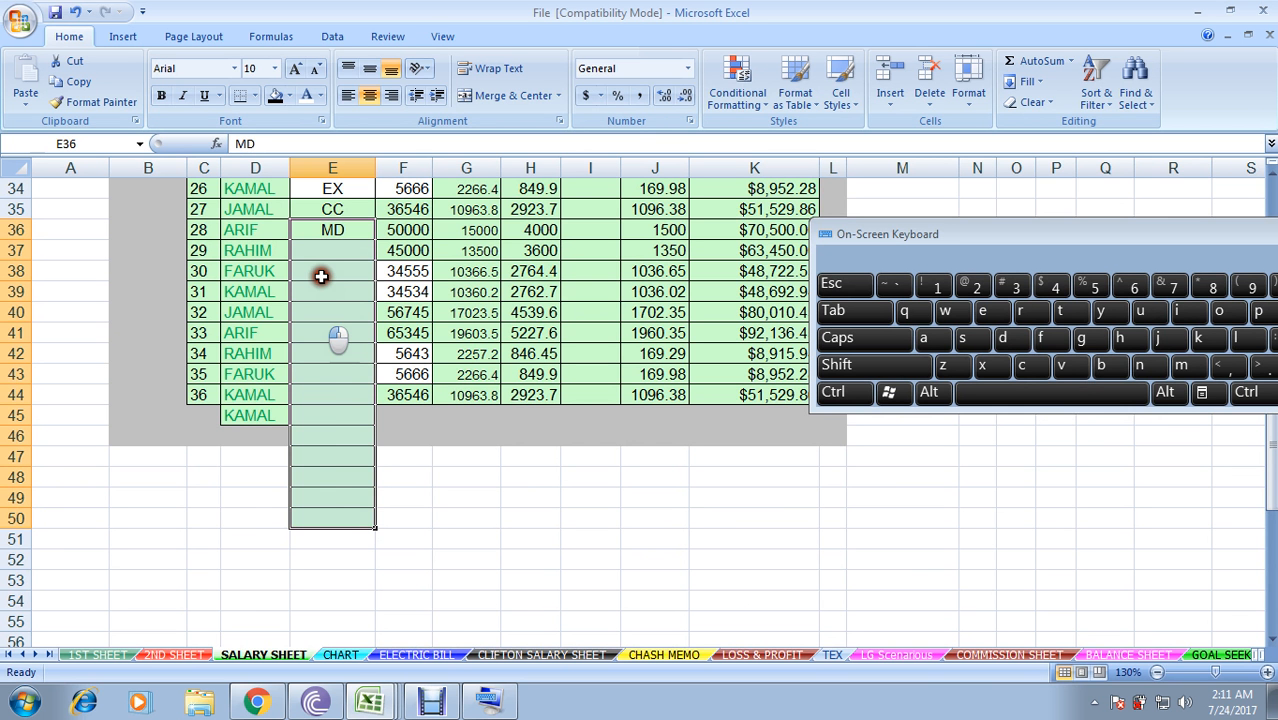
pyautogui.hotkey('ctrl', 'd')
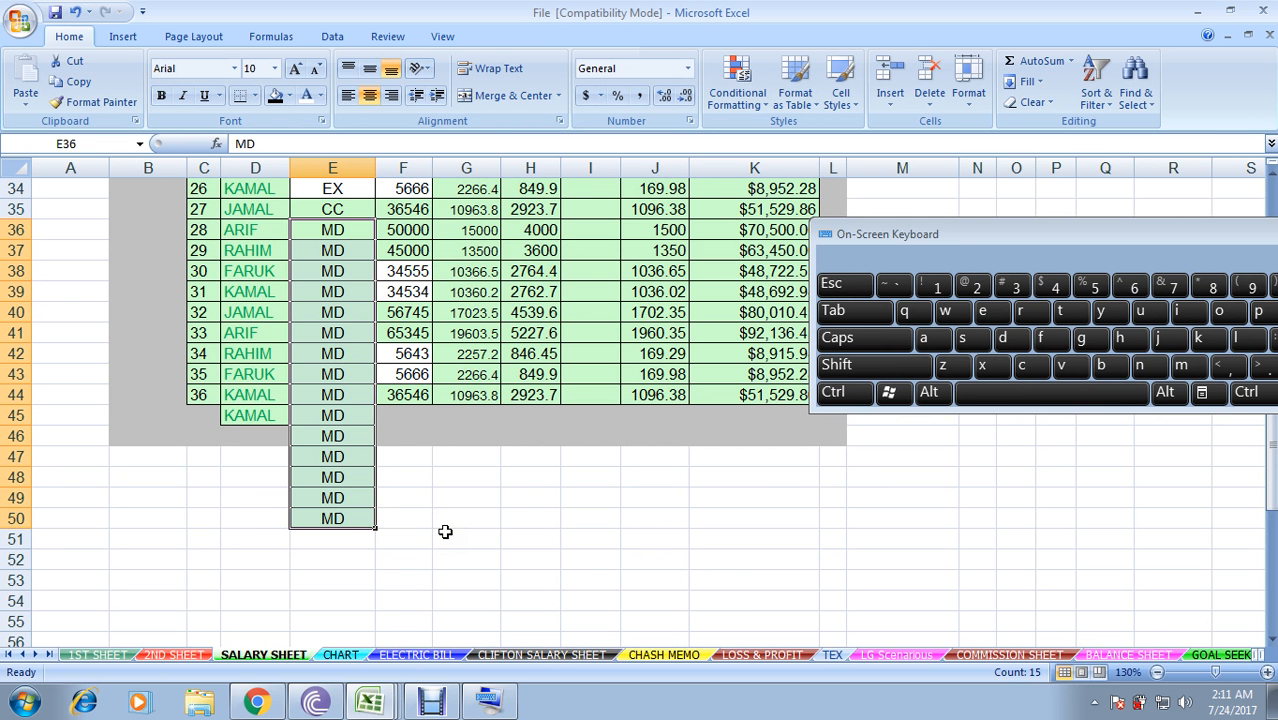
# - Examine the formulas behind the first employees' M:A-15% and H:R-40% amounts
pyautogui.scroll(9, 445, 532)
pyautogui.scroll(2, 445, 532)
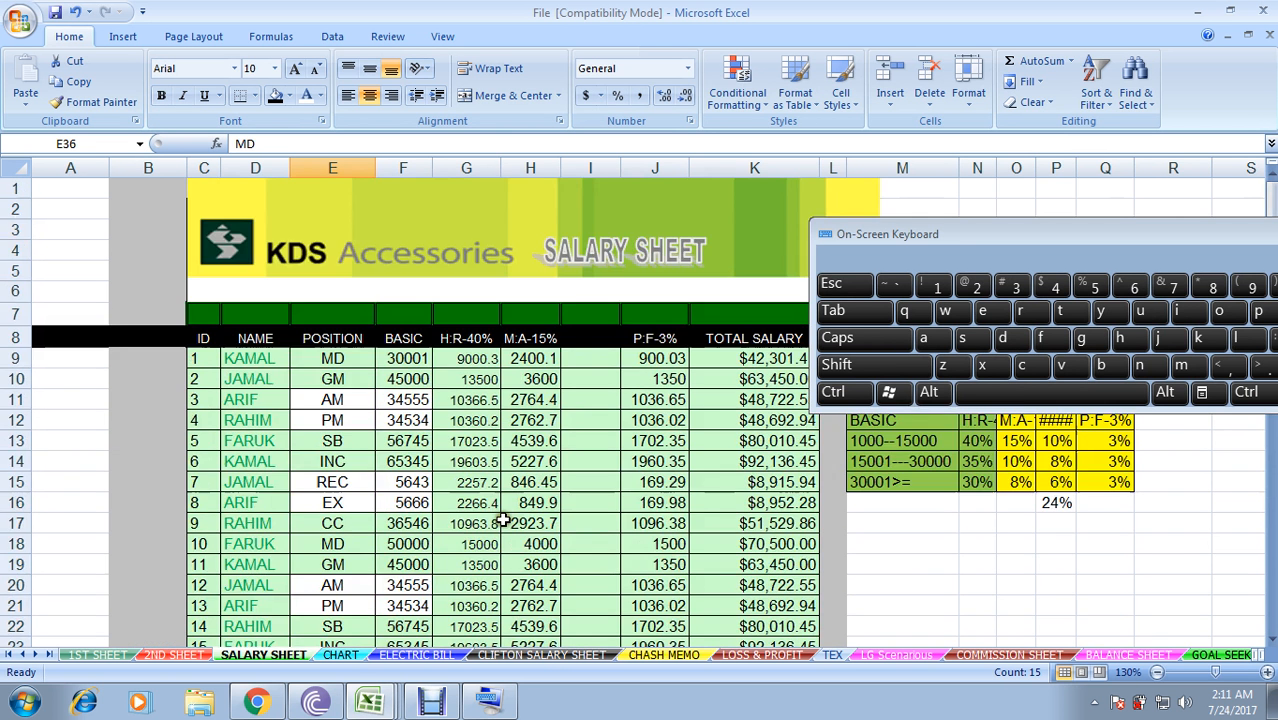
pyautogui.click(530, 358)
pyautogui.press('Down')
pyautogui.press('Down')
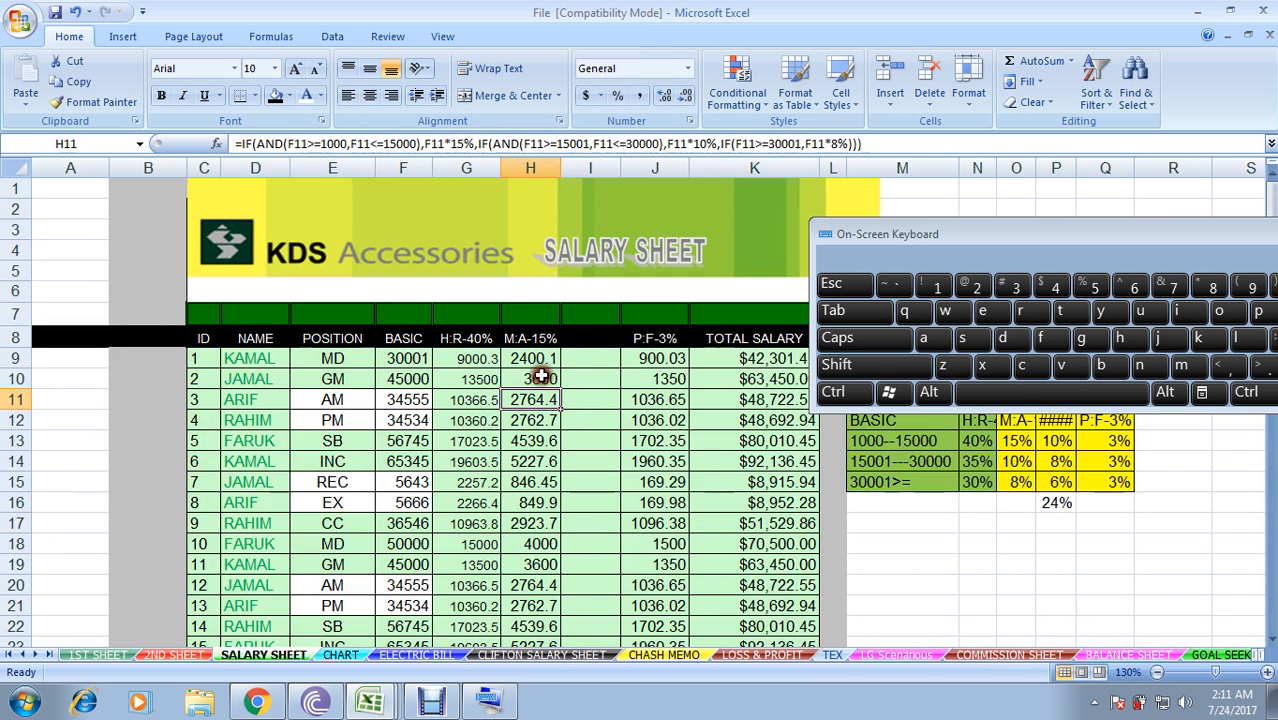
pyautogui.click(655, 358)
pyautogui.press('Left')
pyautogui.press('Left')
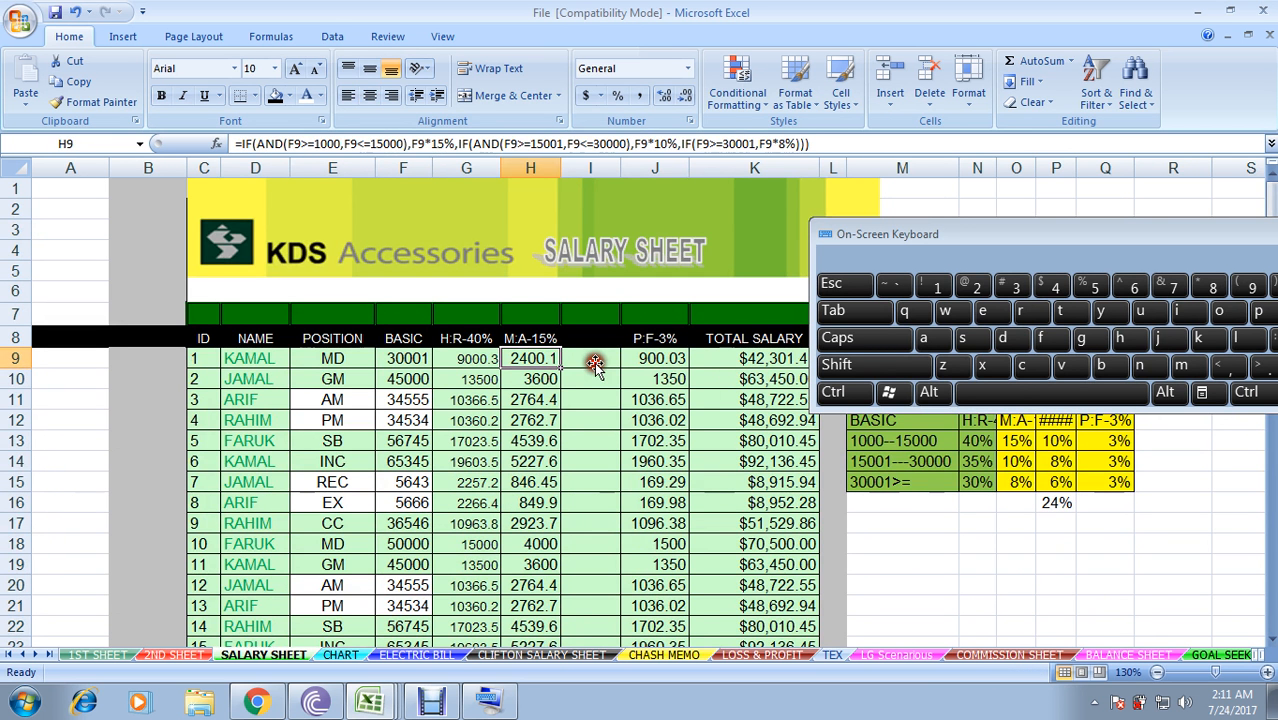
pyautogui.click(484, 366)
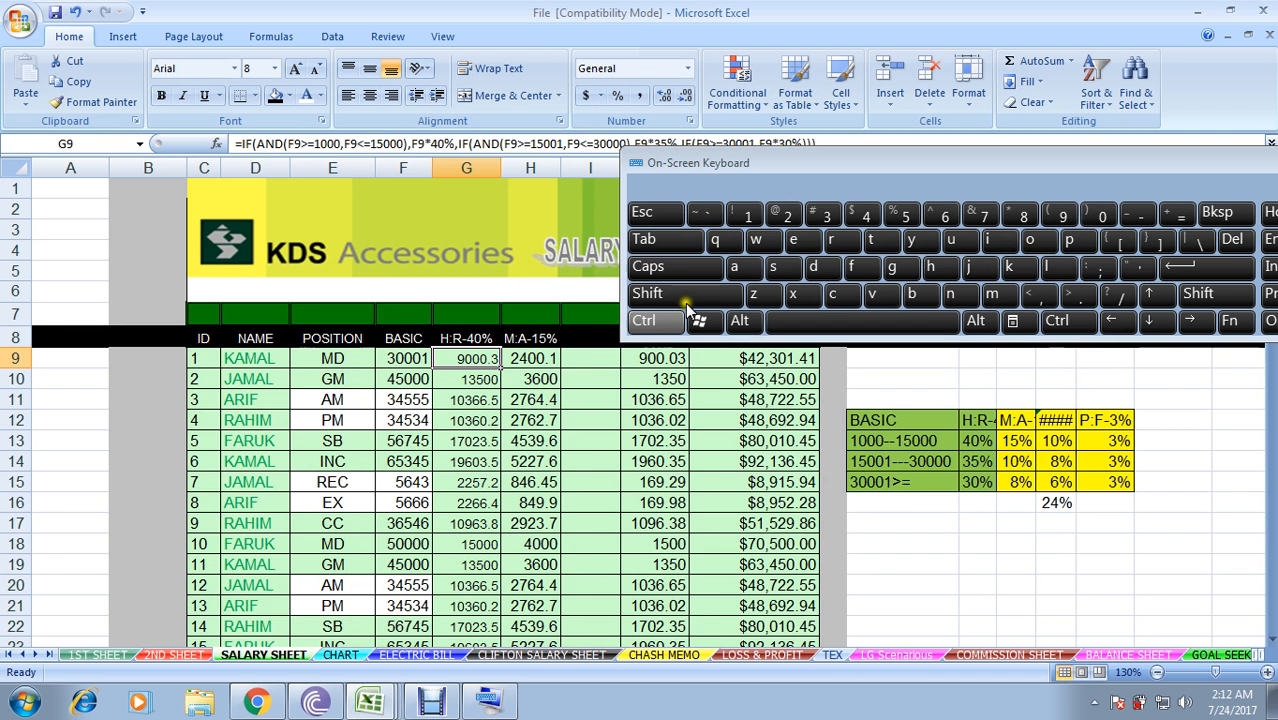
# - Show the sheet's formulas in the cells to review rows 11 and 12, and switch back to values
pyautogui.click(658, 324)
pyautogui.click(707, 213)
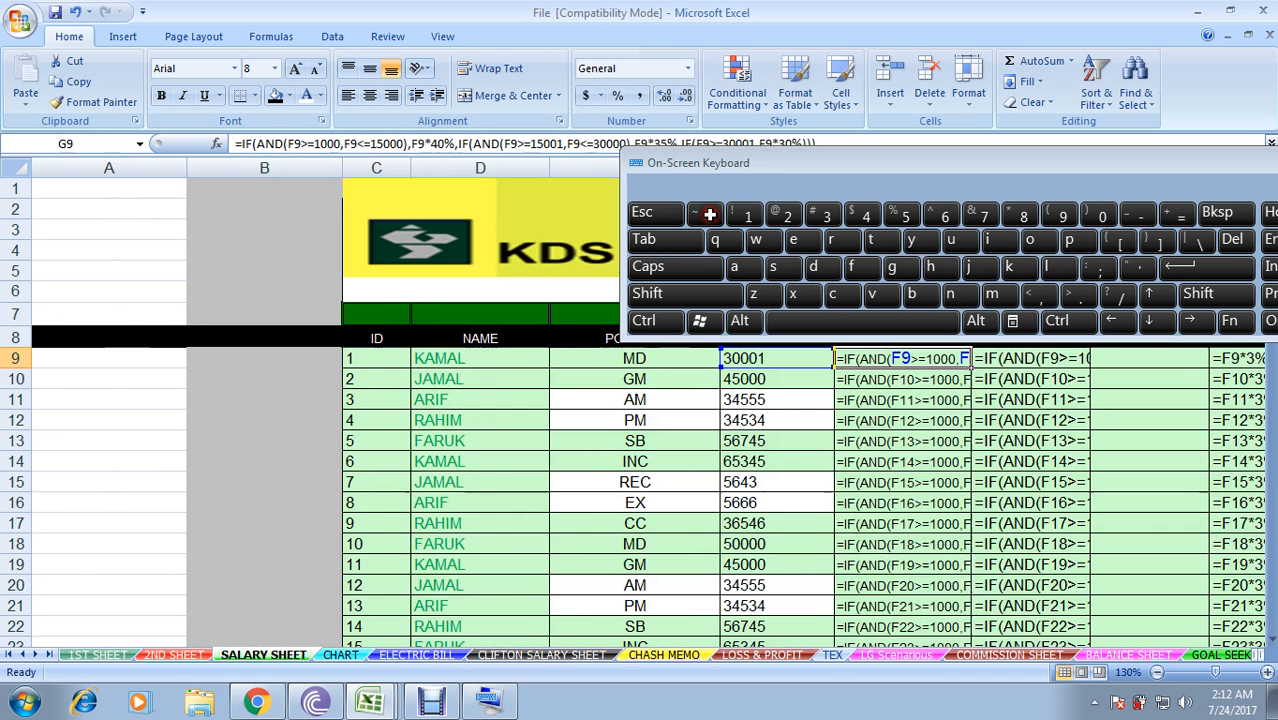
pyautogui.press('Down')
pyautogui.press('Down')
pyautogui.moveTo(900, 399); pyautogui.dragTo(967, 418)
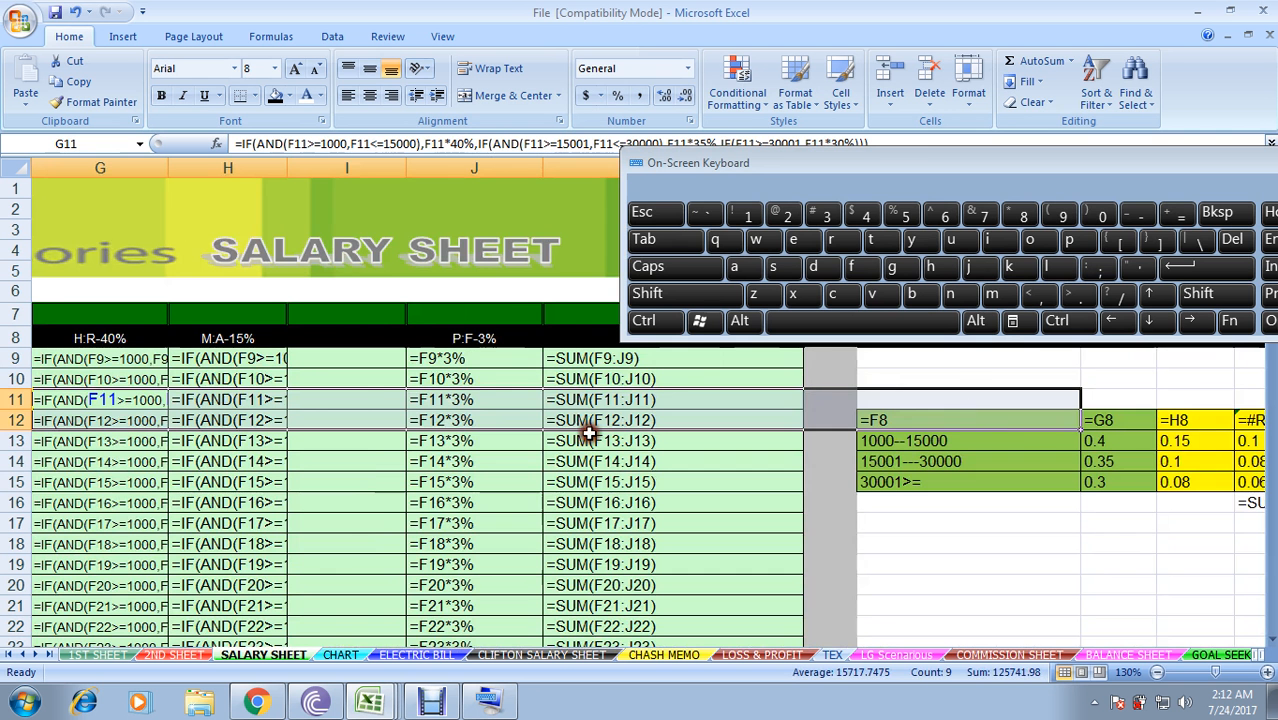
pyautogui.press('ctrl')
pyautogui.click(706, 212)
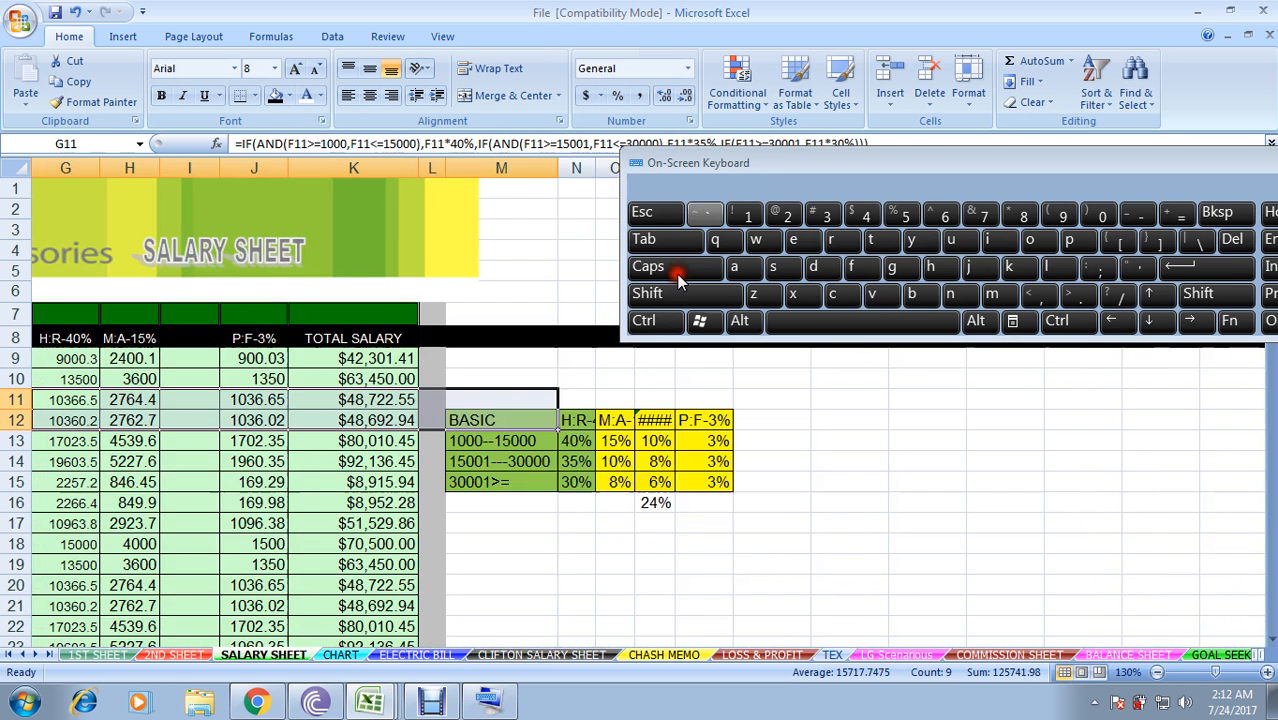
pyautogui.moveTo(502, 565); pyautogui.dragTo(5, 503)
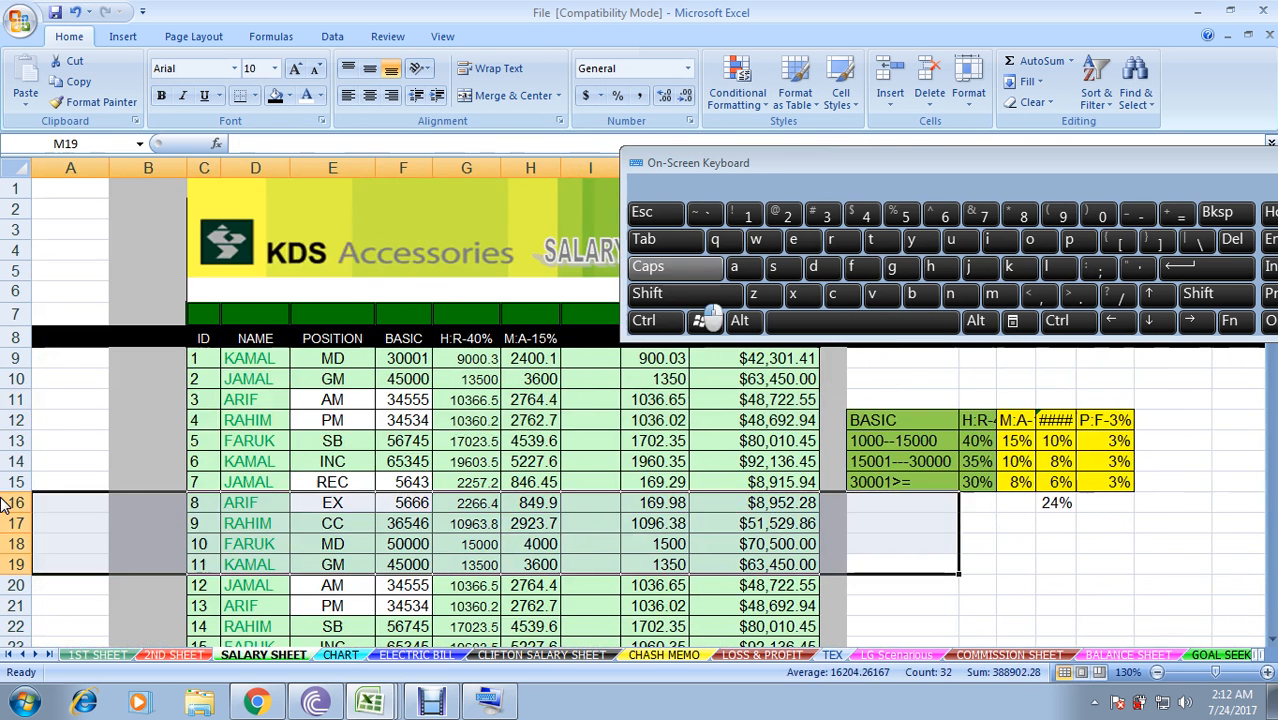
pyautogui.click(760, 219)
pyautogui.moveTo(795, 172); pyautogui.dragTo(390, 192)
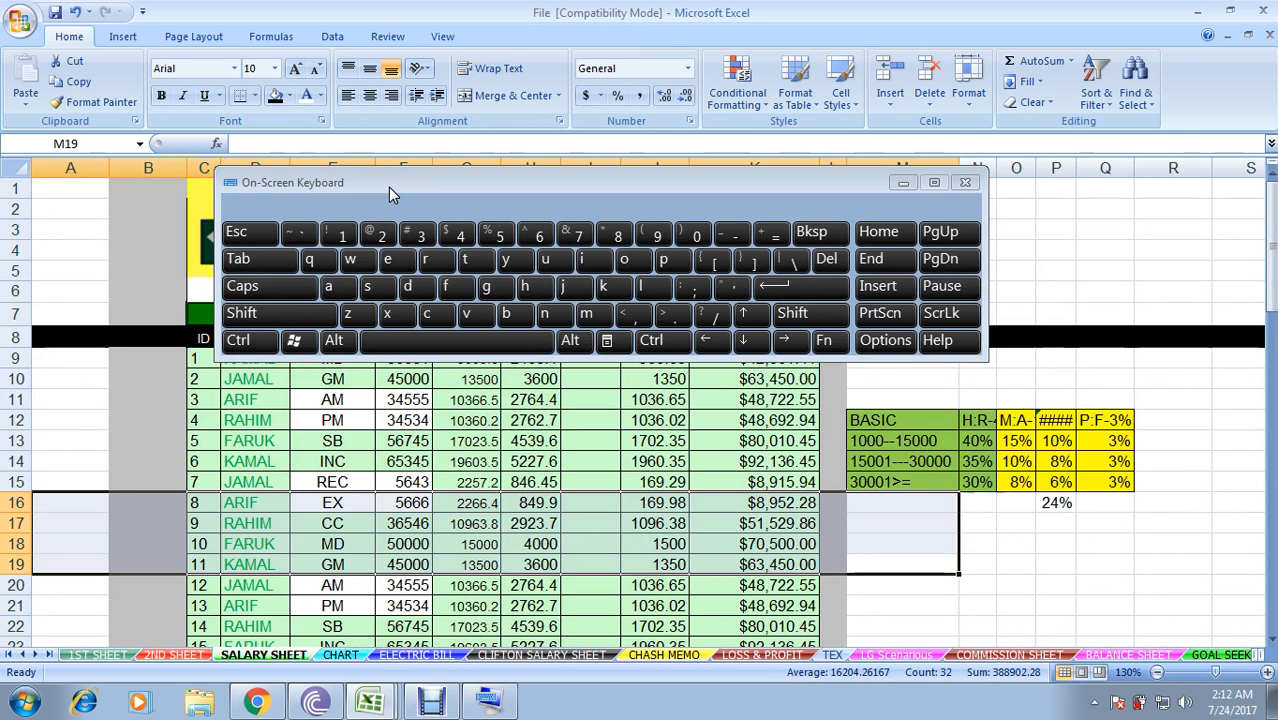
pyautogui.click(510, 430)
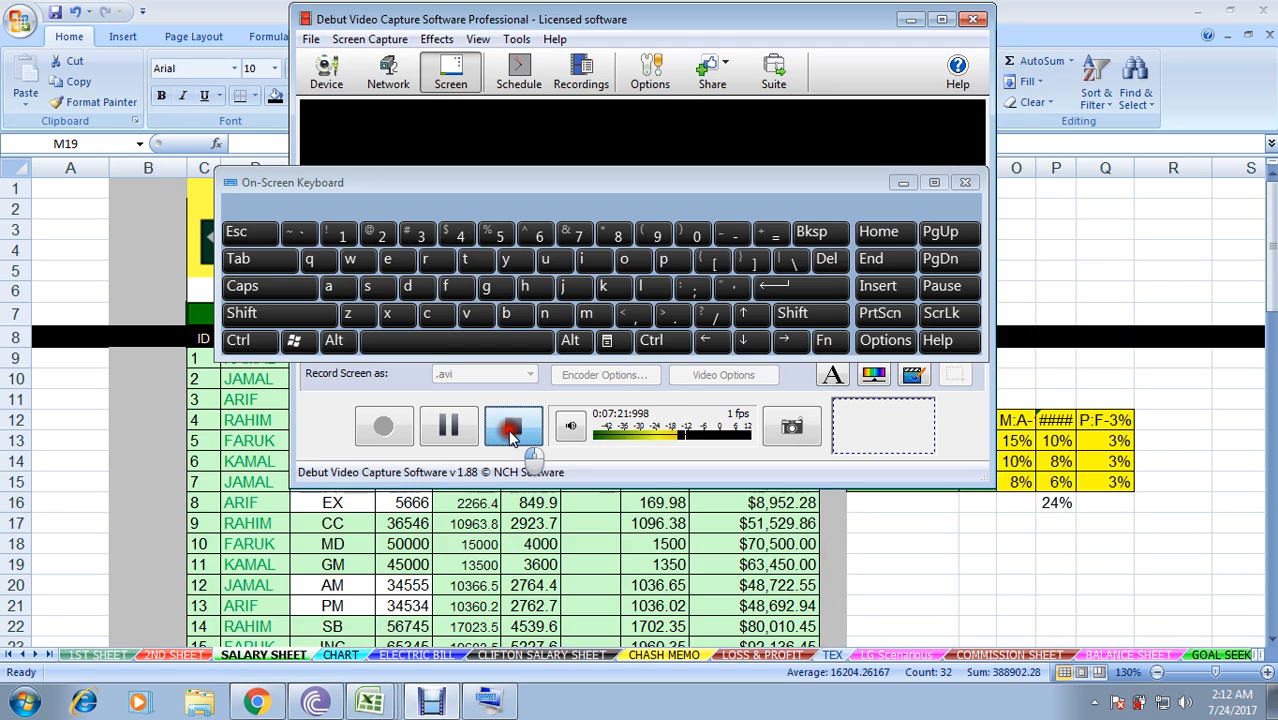